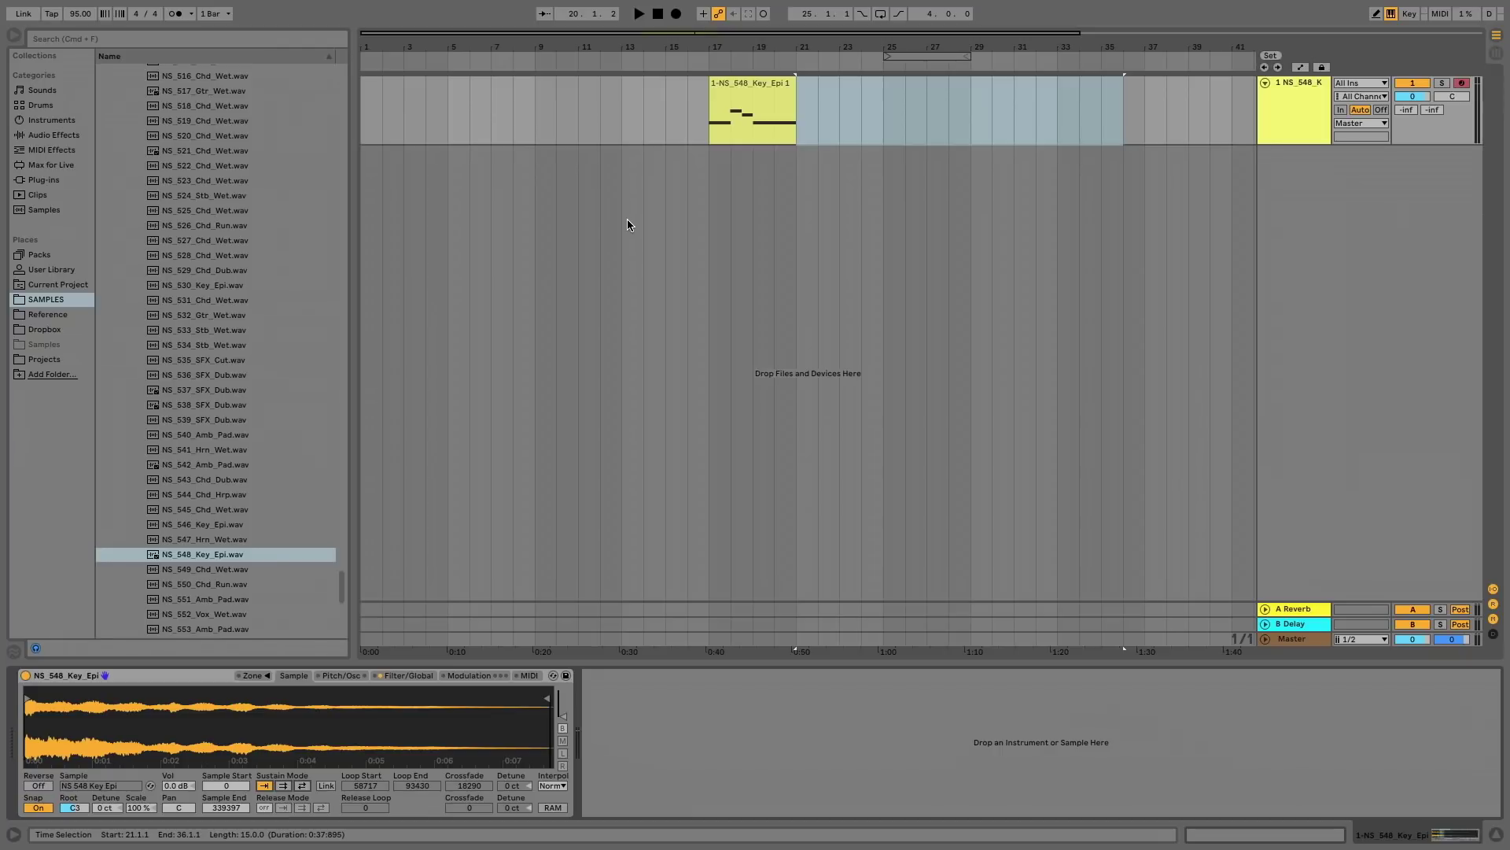
Preview the NS_548_Key_Epi.wav sample and play its clip from bar 17 with the metronome on, switching the metronome off at the end.
click(198, 556)
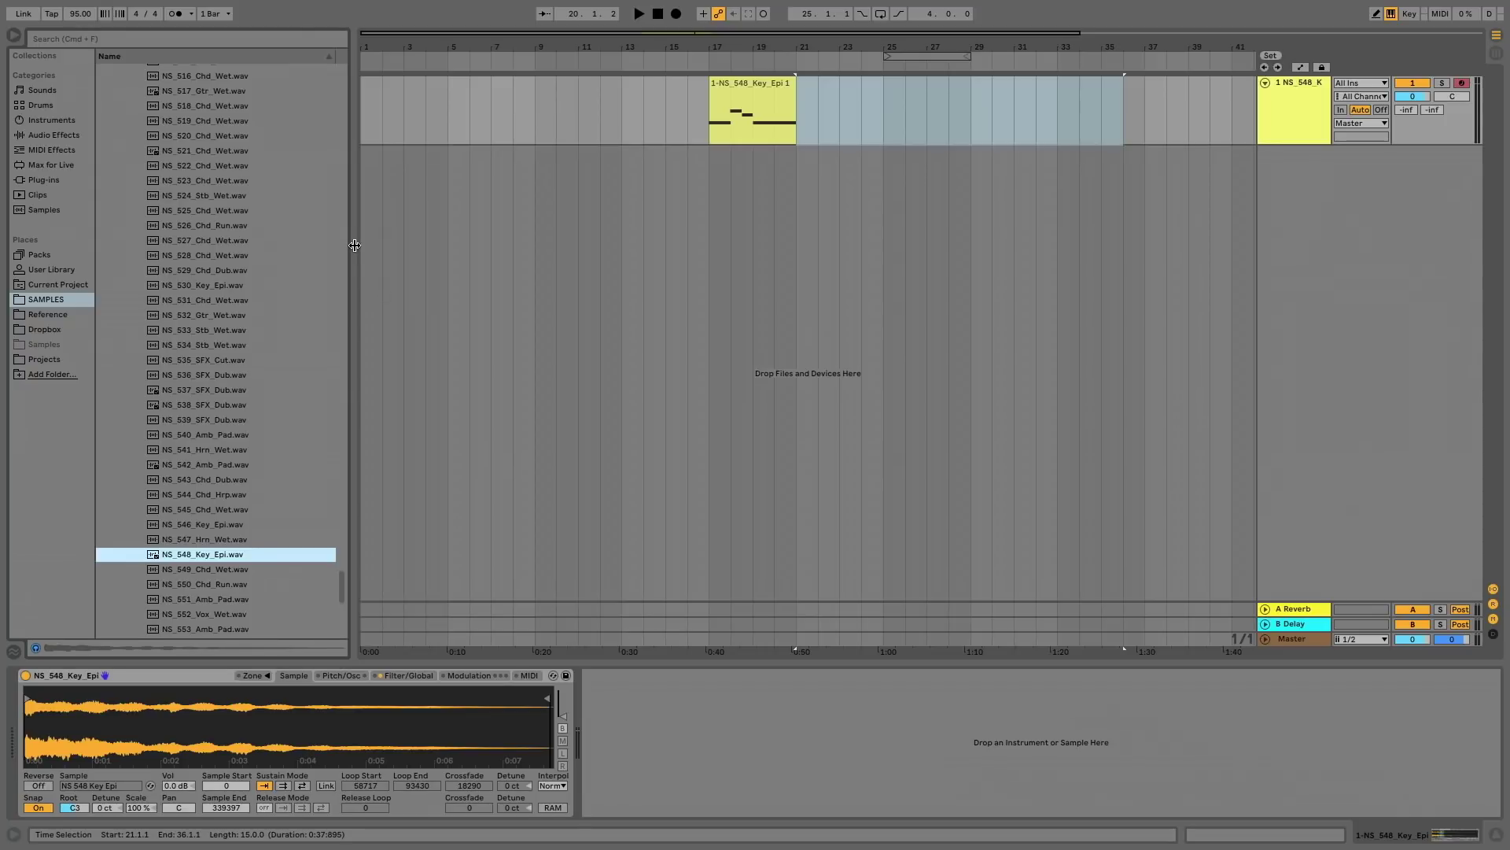
click(174, 13)
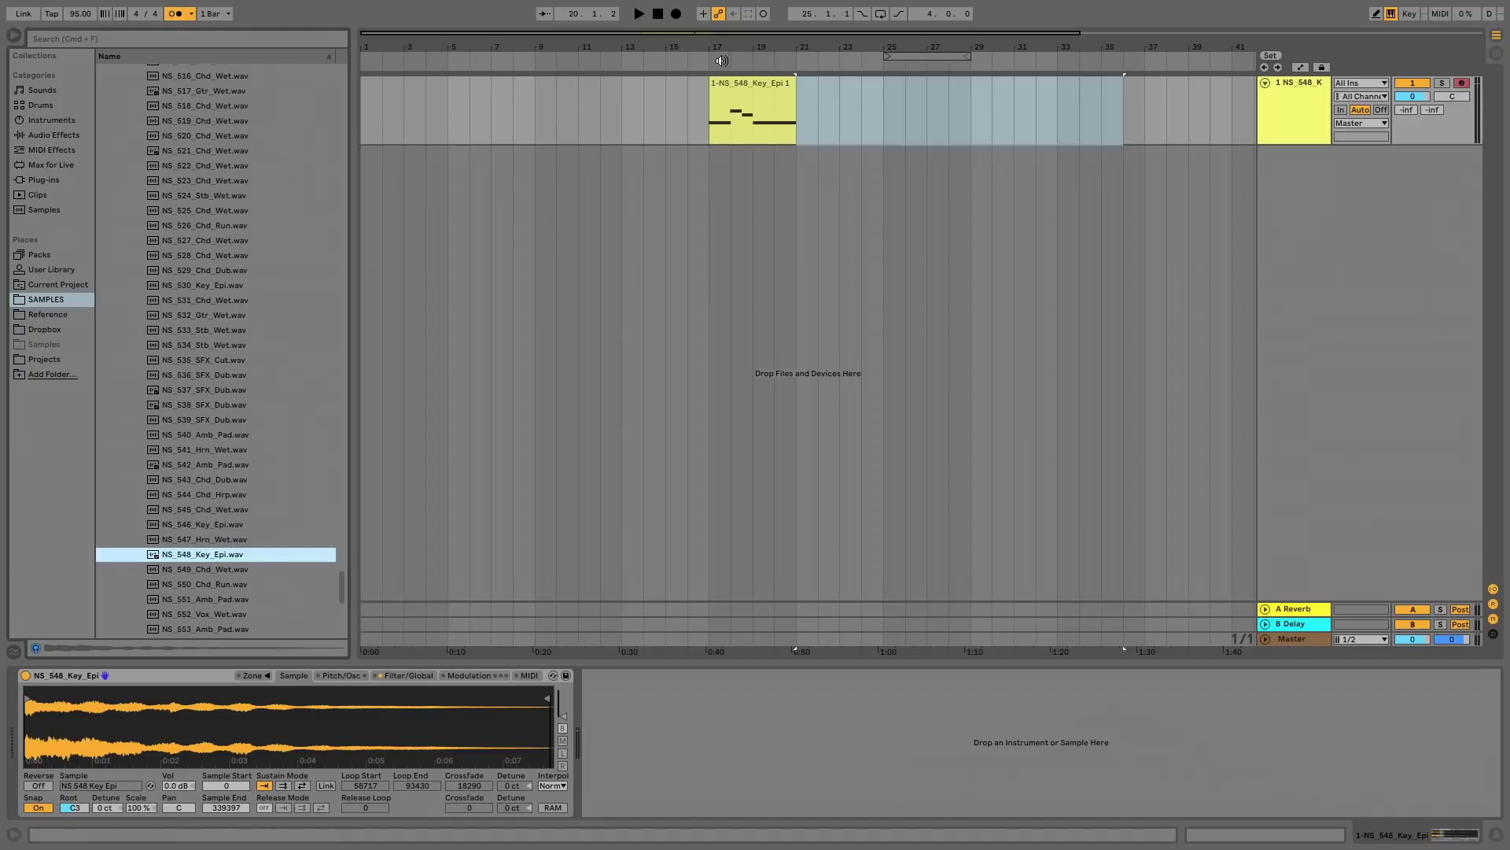
click(704, 58)
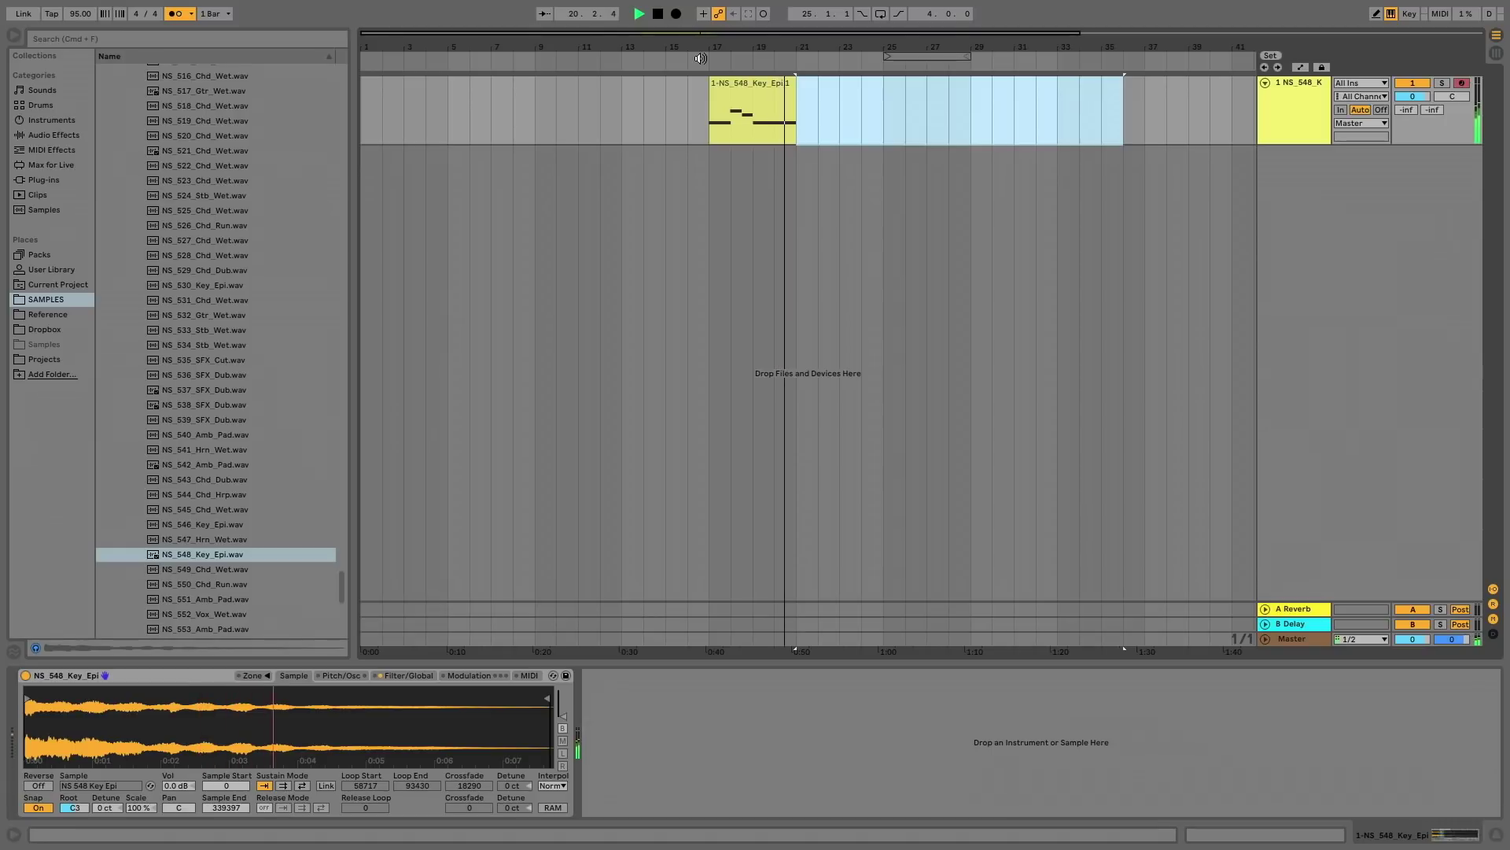
key(space)
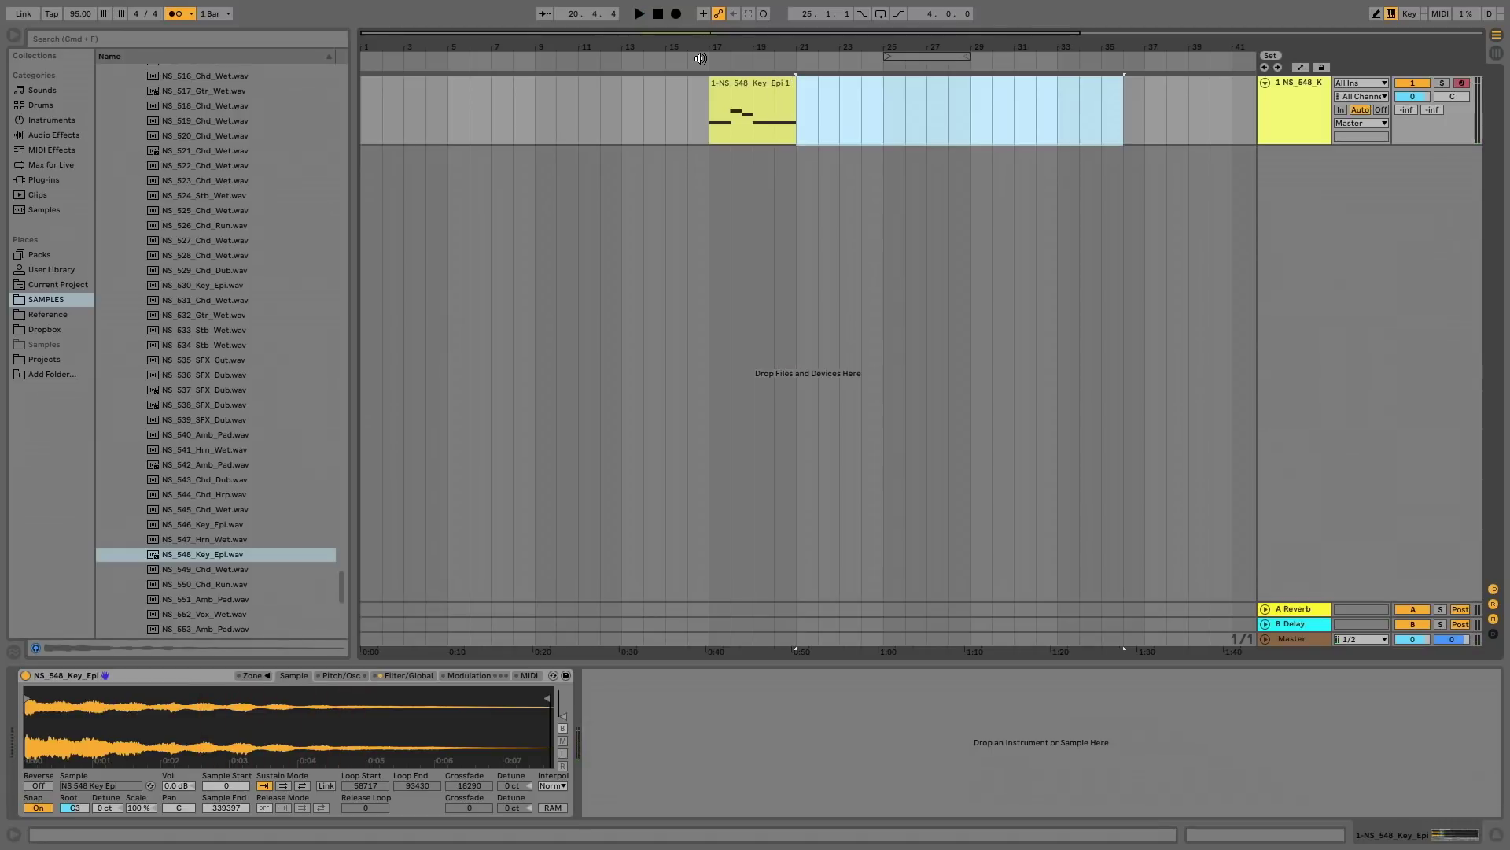
click(175, 14)
Enable forward sustain looping for the NS_548_Key_Epi sample in Sampler and play the keys clip.
click(283, 785)
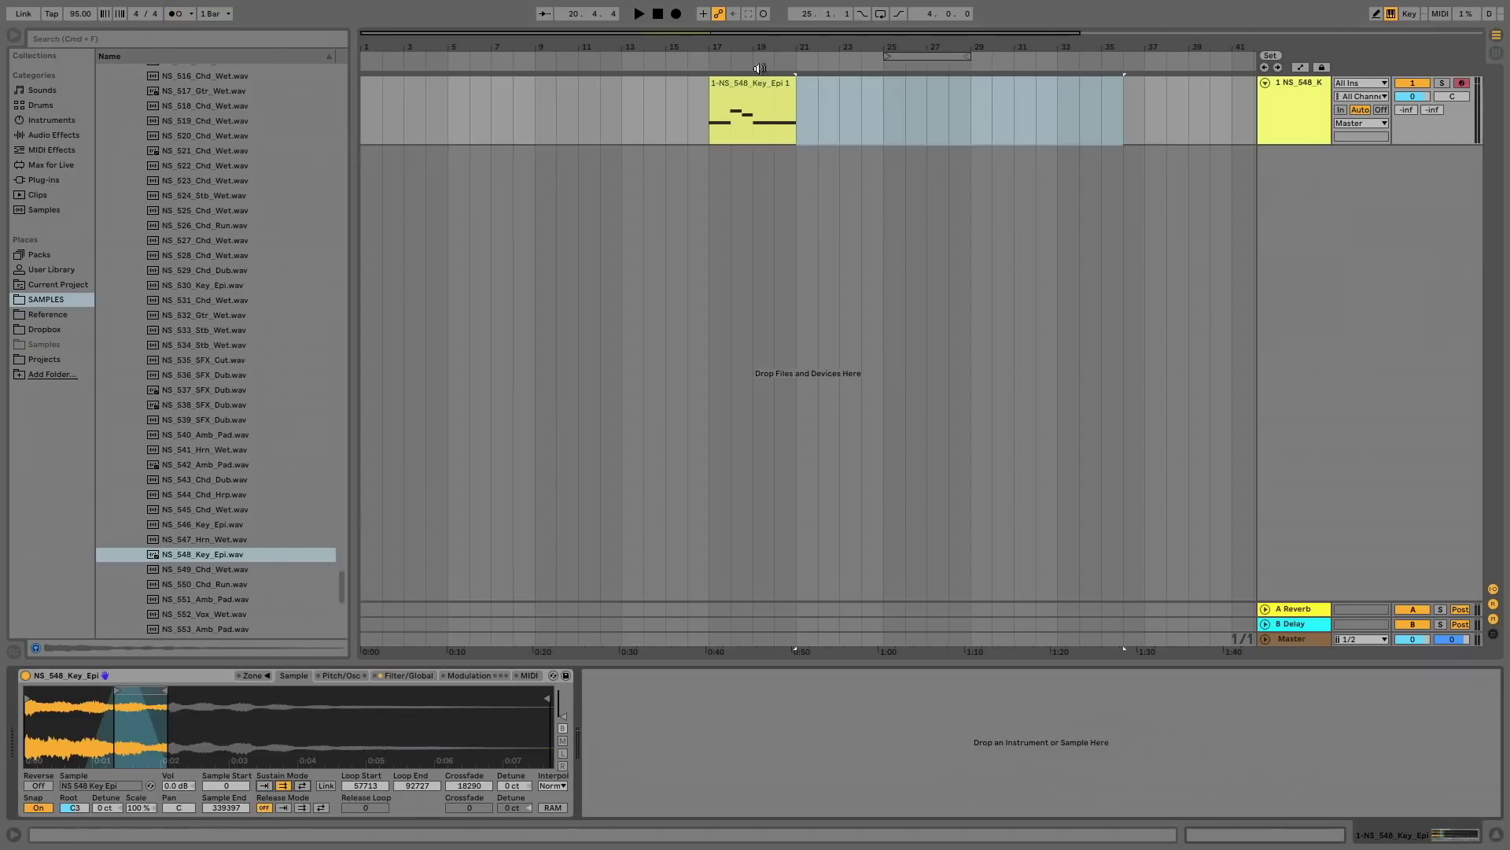
click(731, 82)
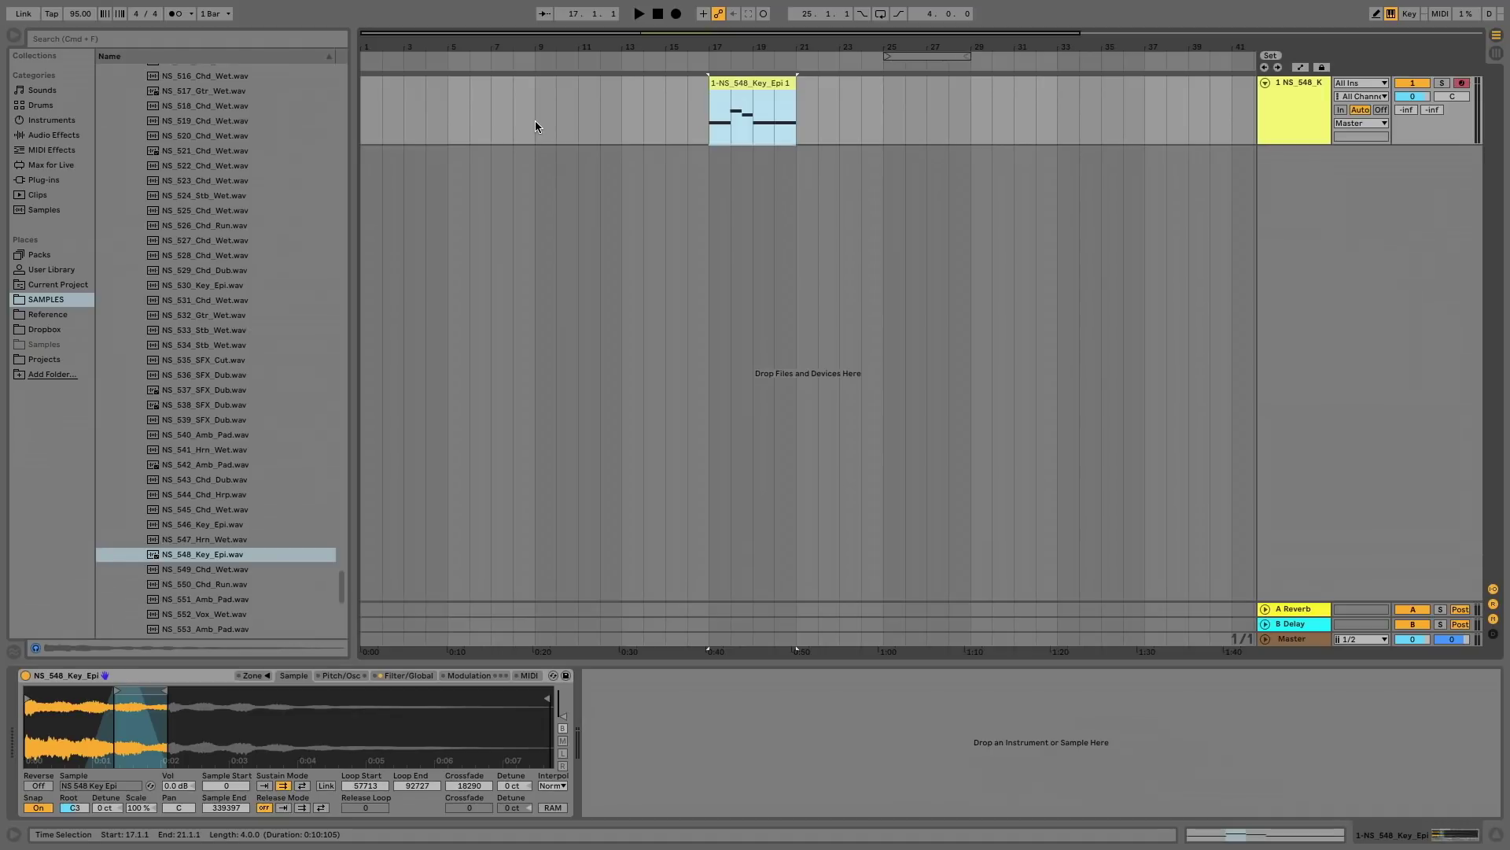
key(space)
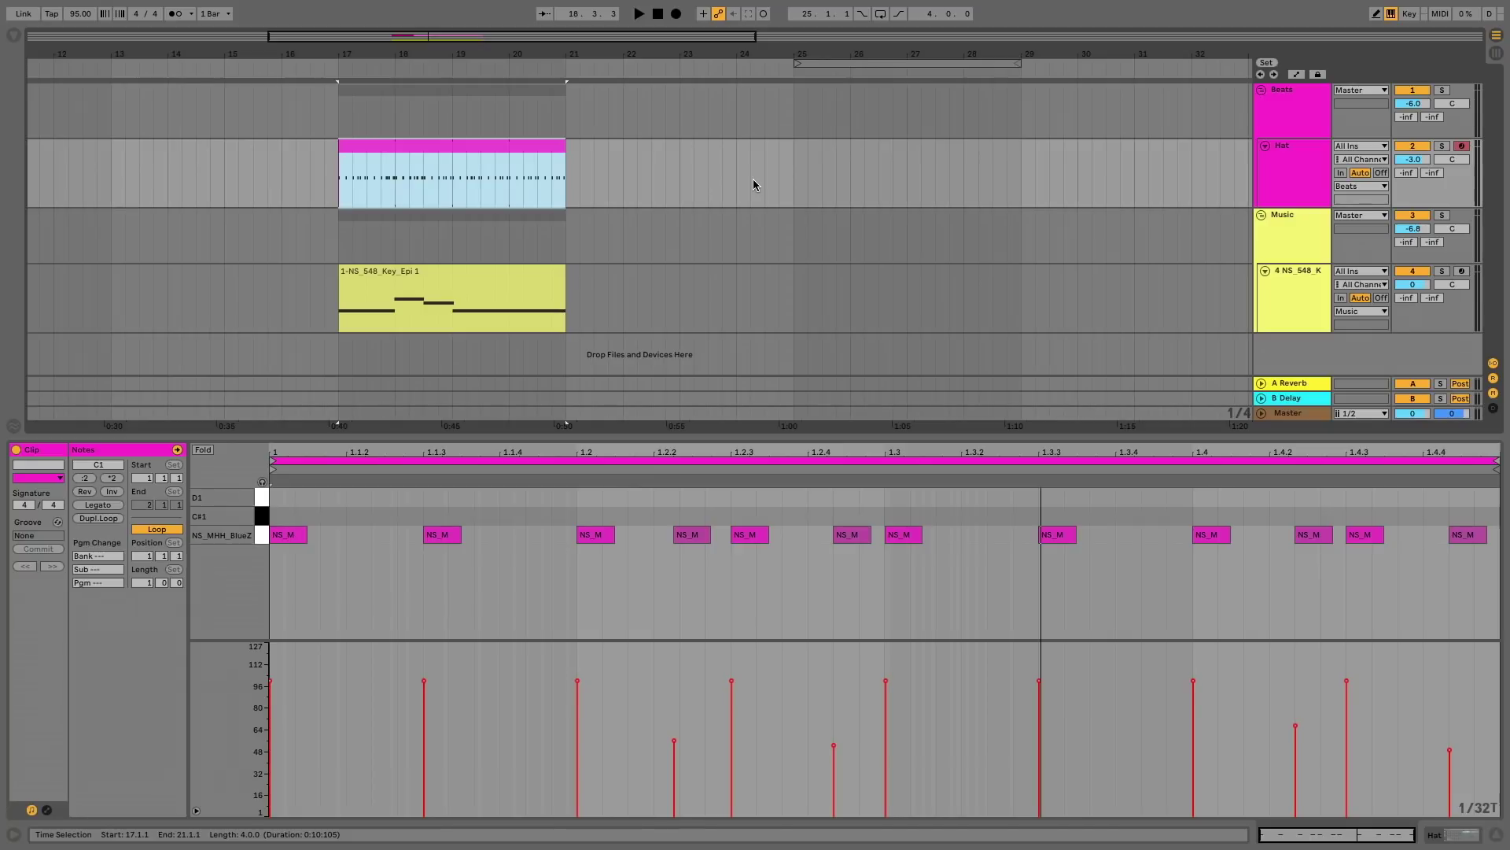
Play the four-bar loop to audition the hat, kick and snare patterns with the keys.
key(space)
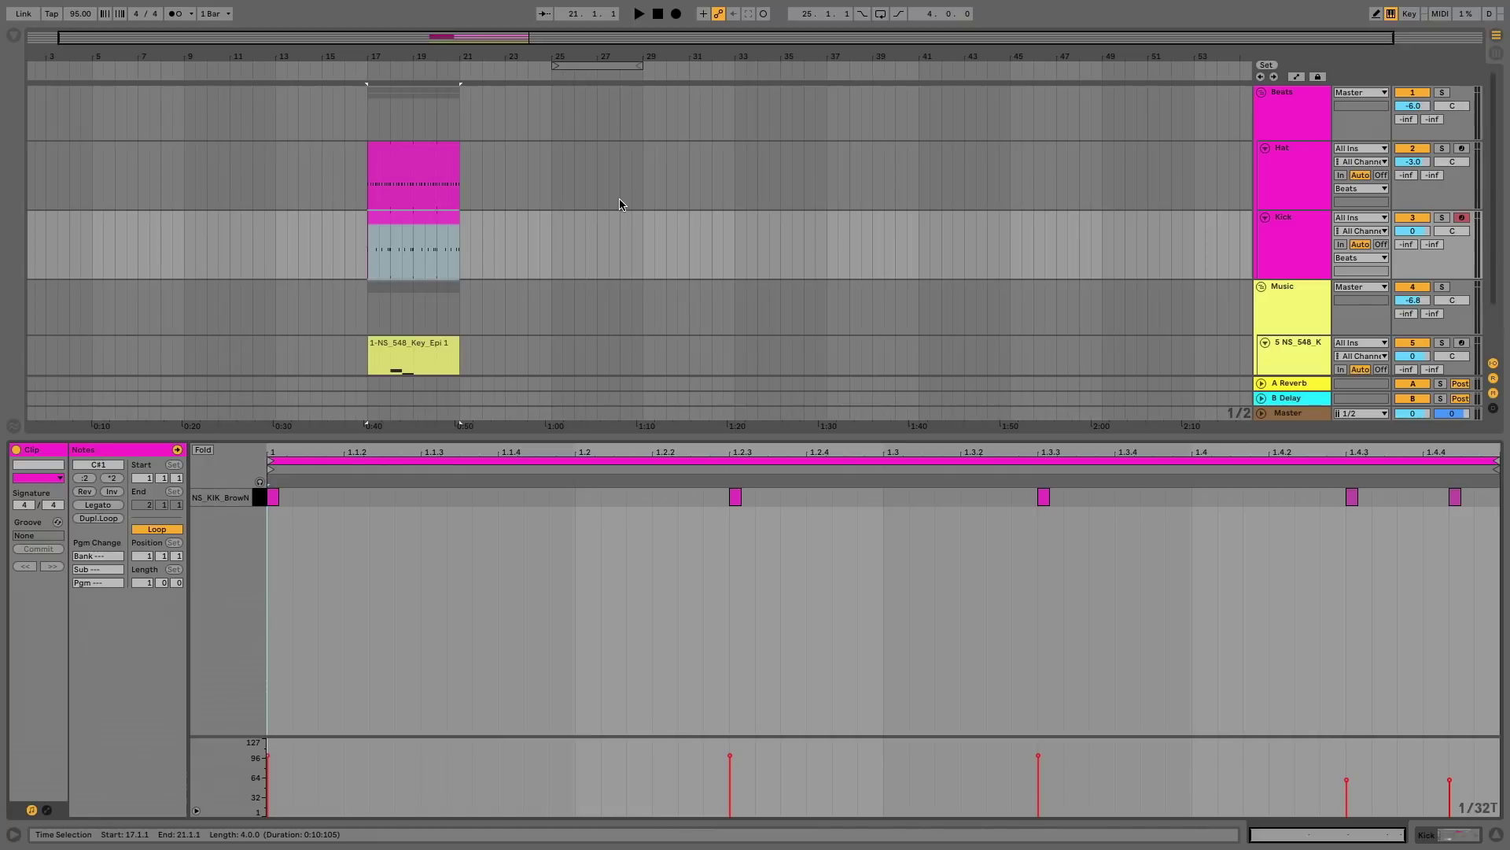
key(space)
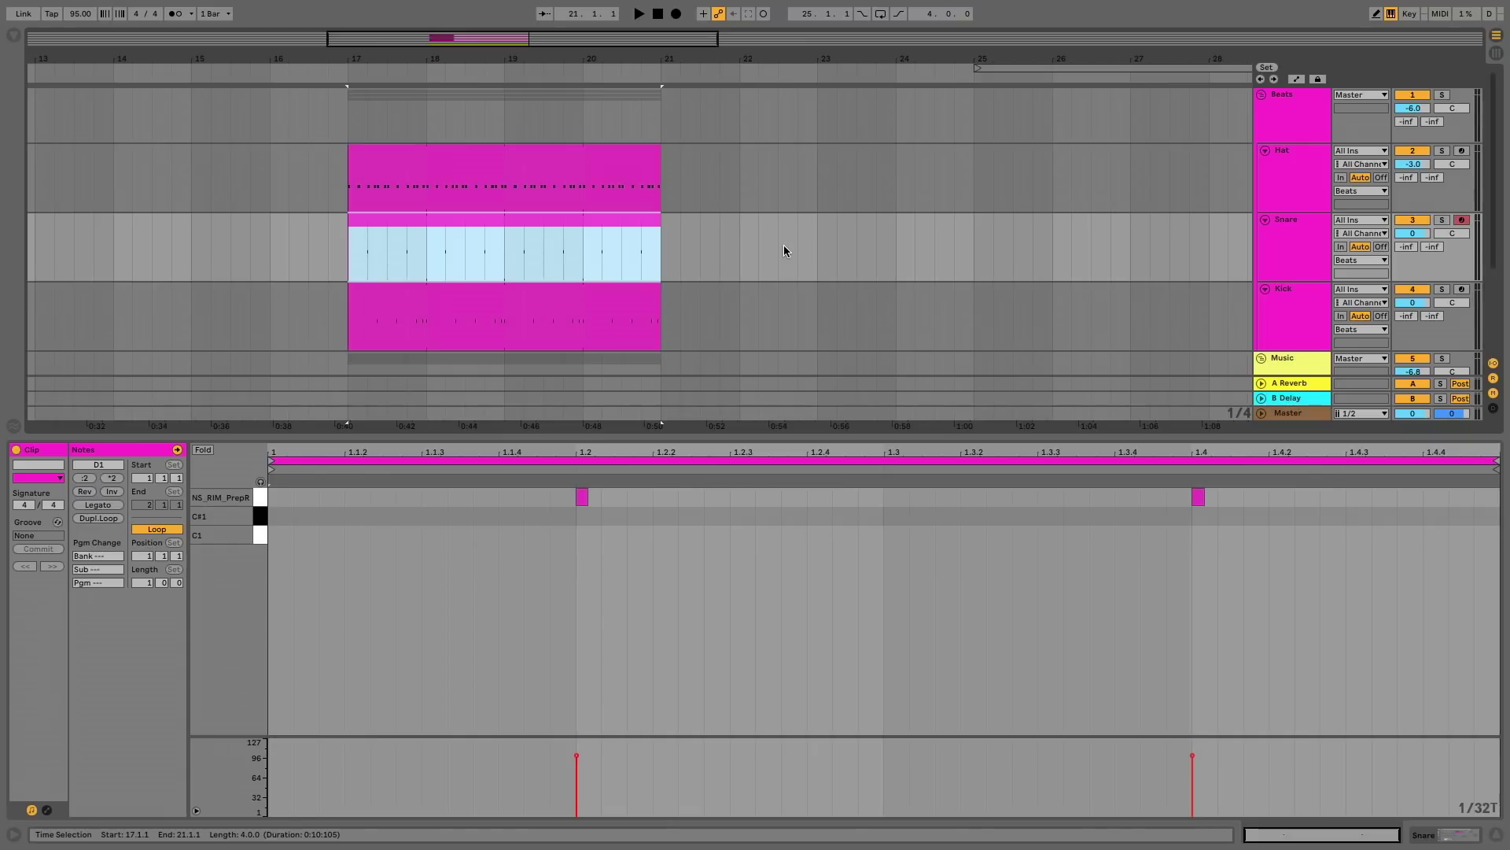
key(space)
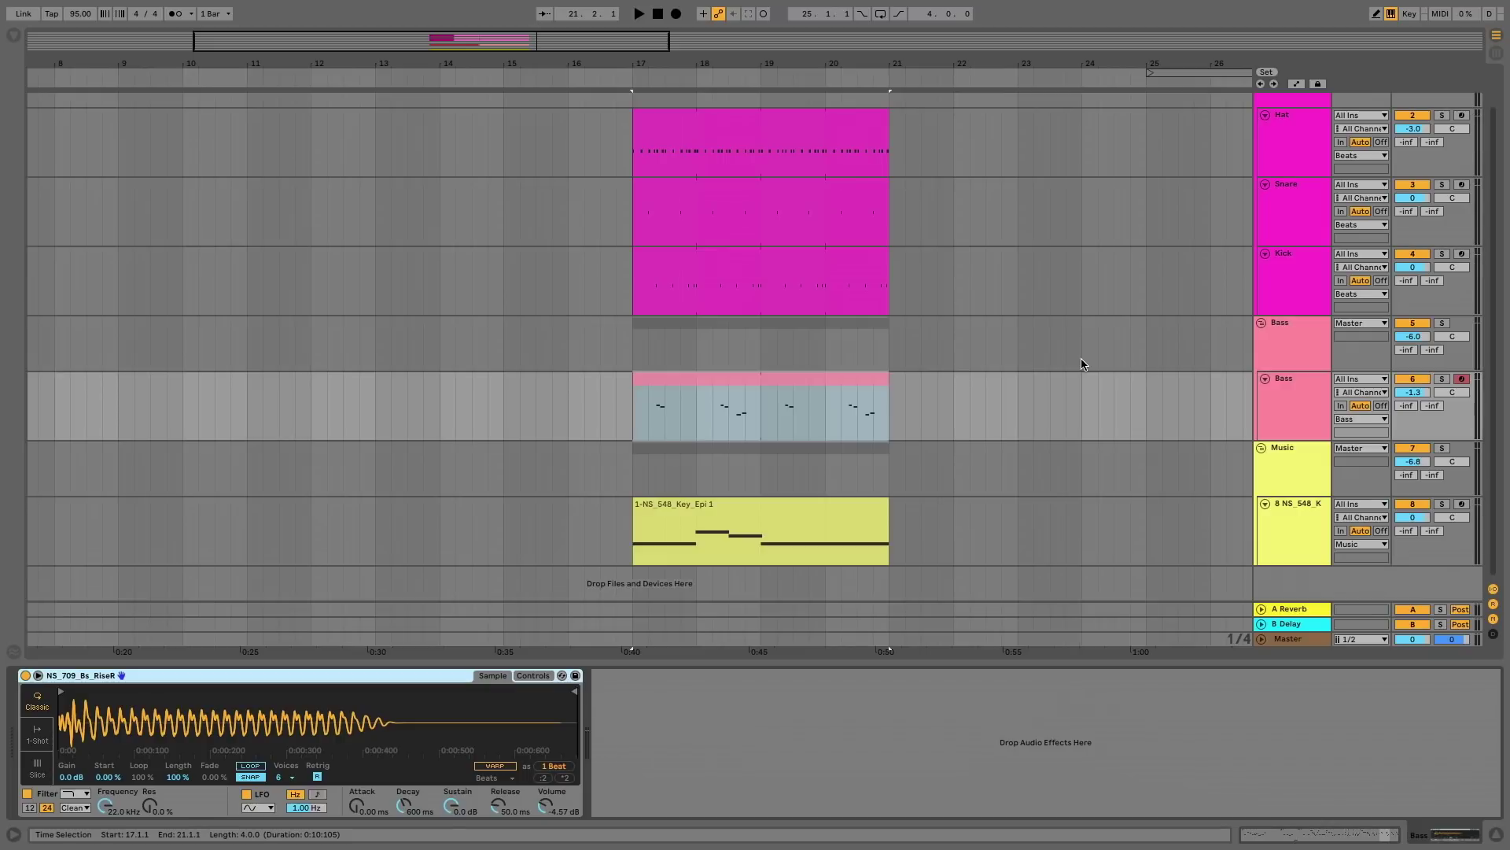
Open the notes of the Bass clip and play the loop to audition the bass and one-shot bass parts.
double_click(847, 379)
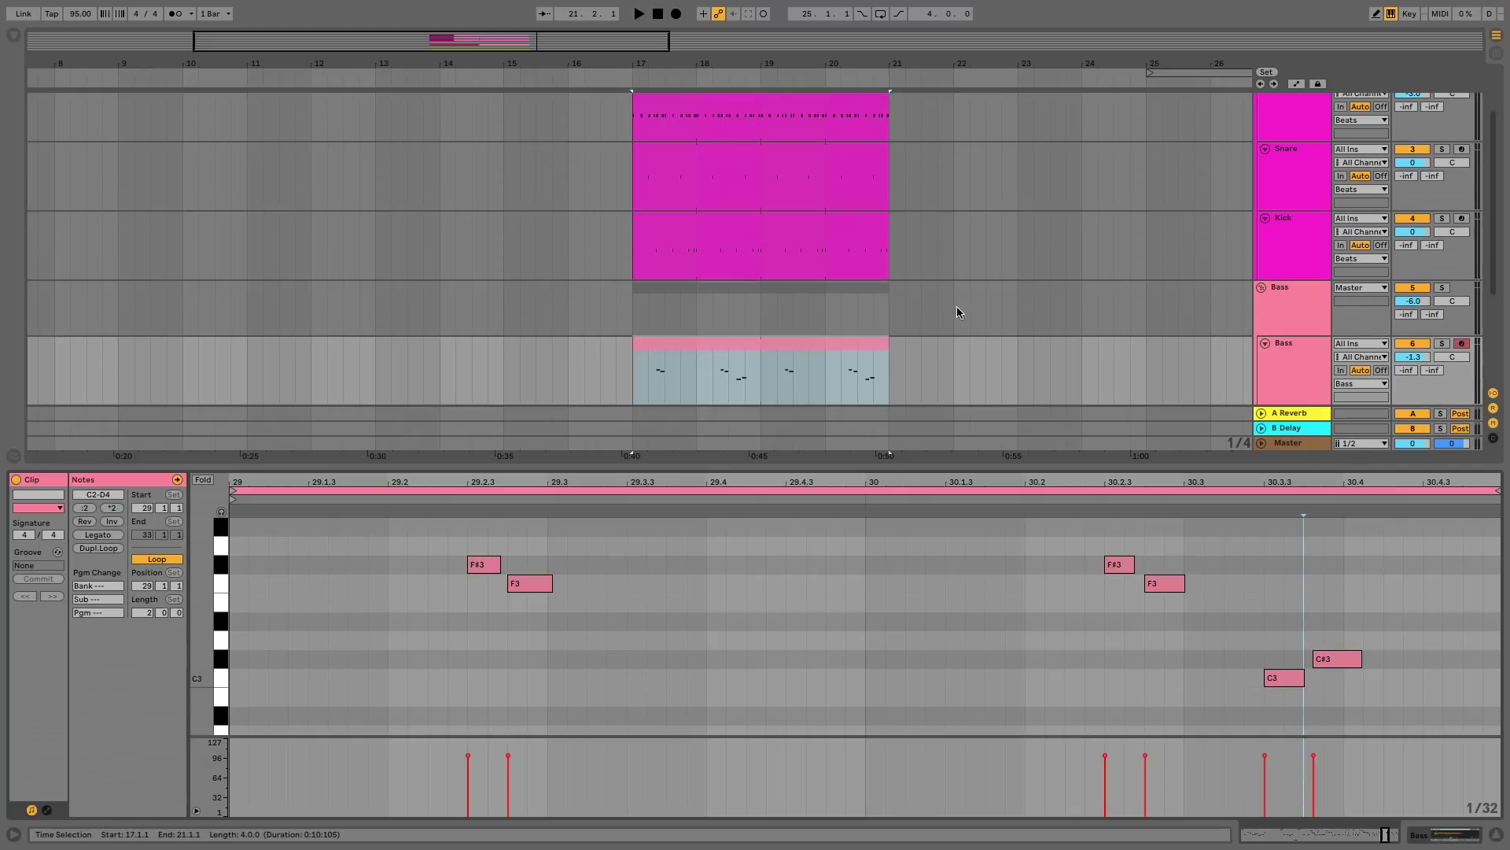
key(space)
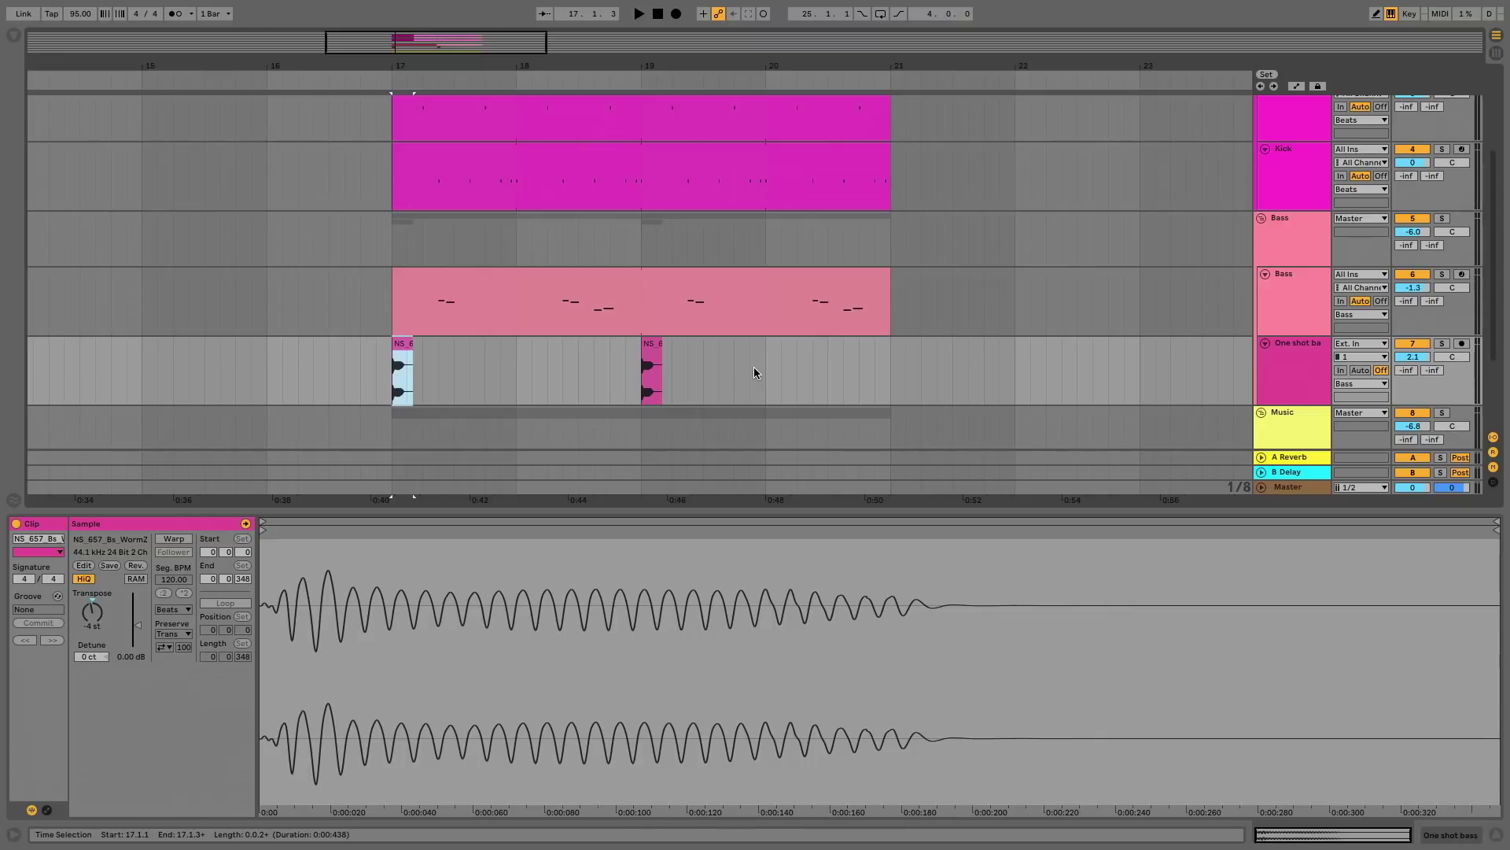
key(space)
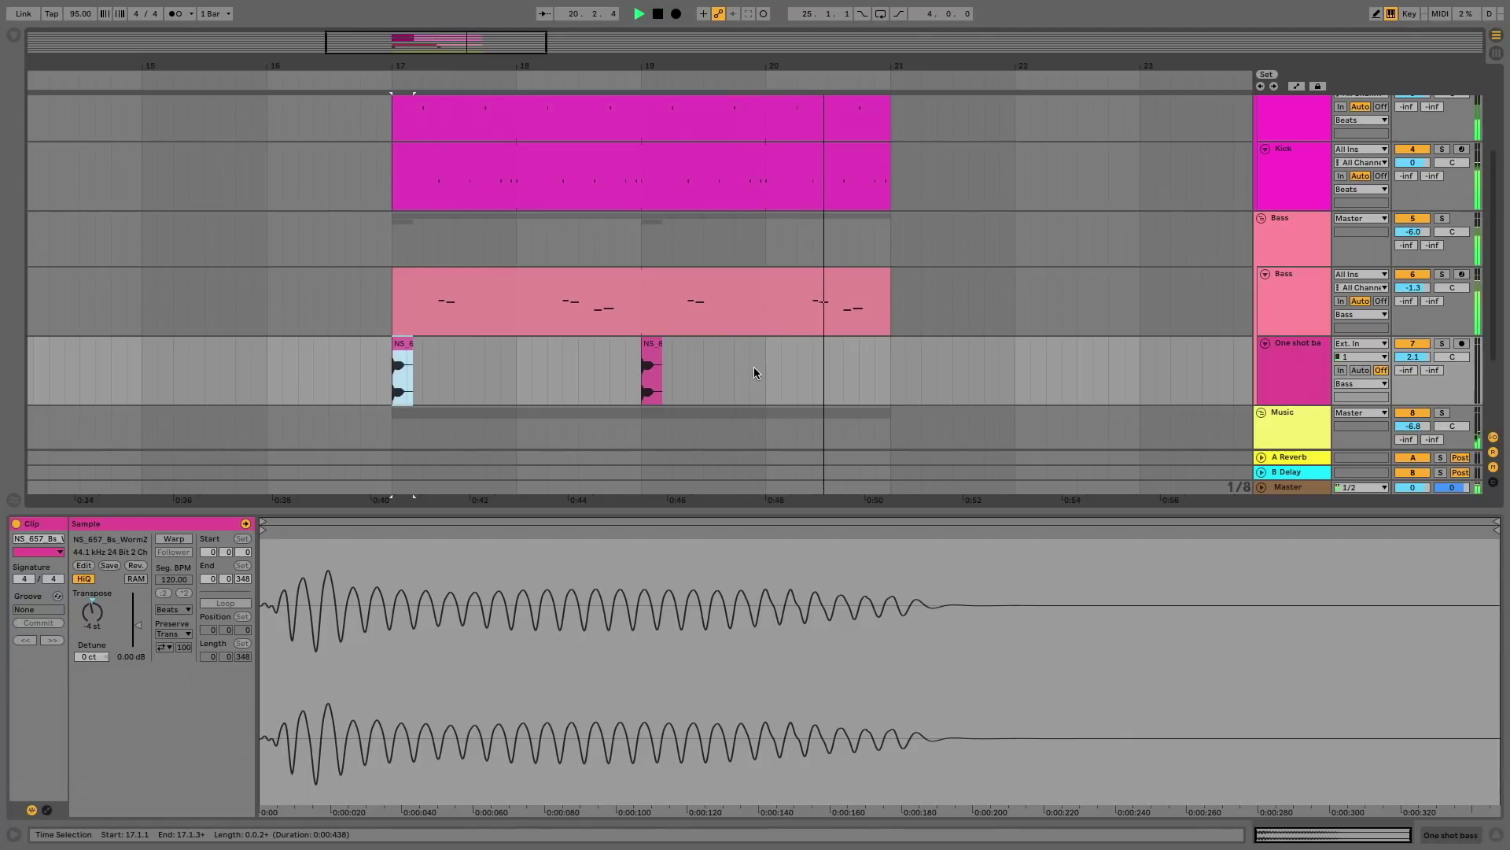
key(space)
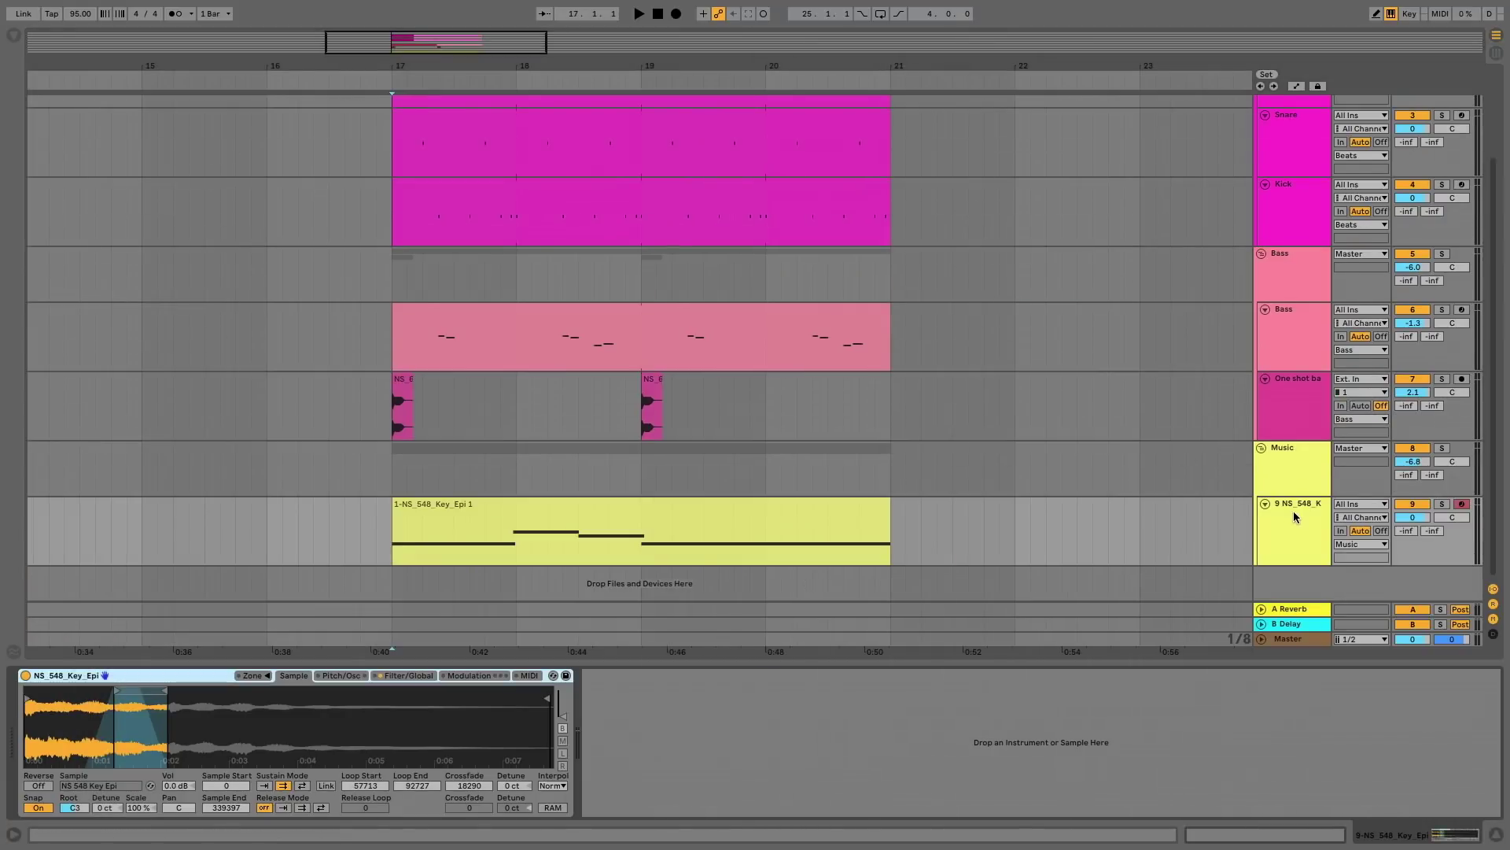
Duplicate the NS_548_Key track, then freeze and flatten the copy to audio.
right_click(1296, 515)
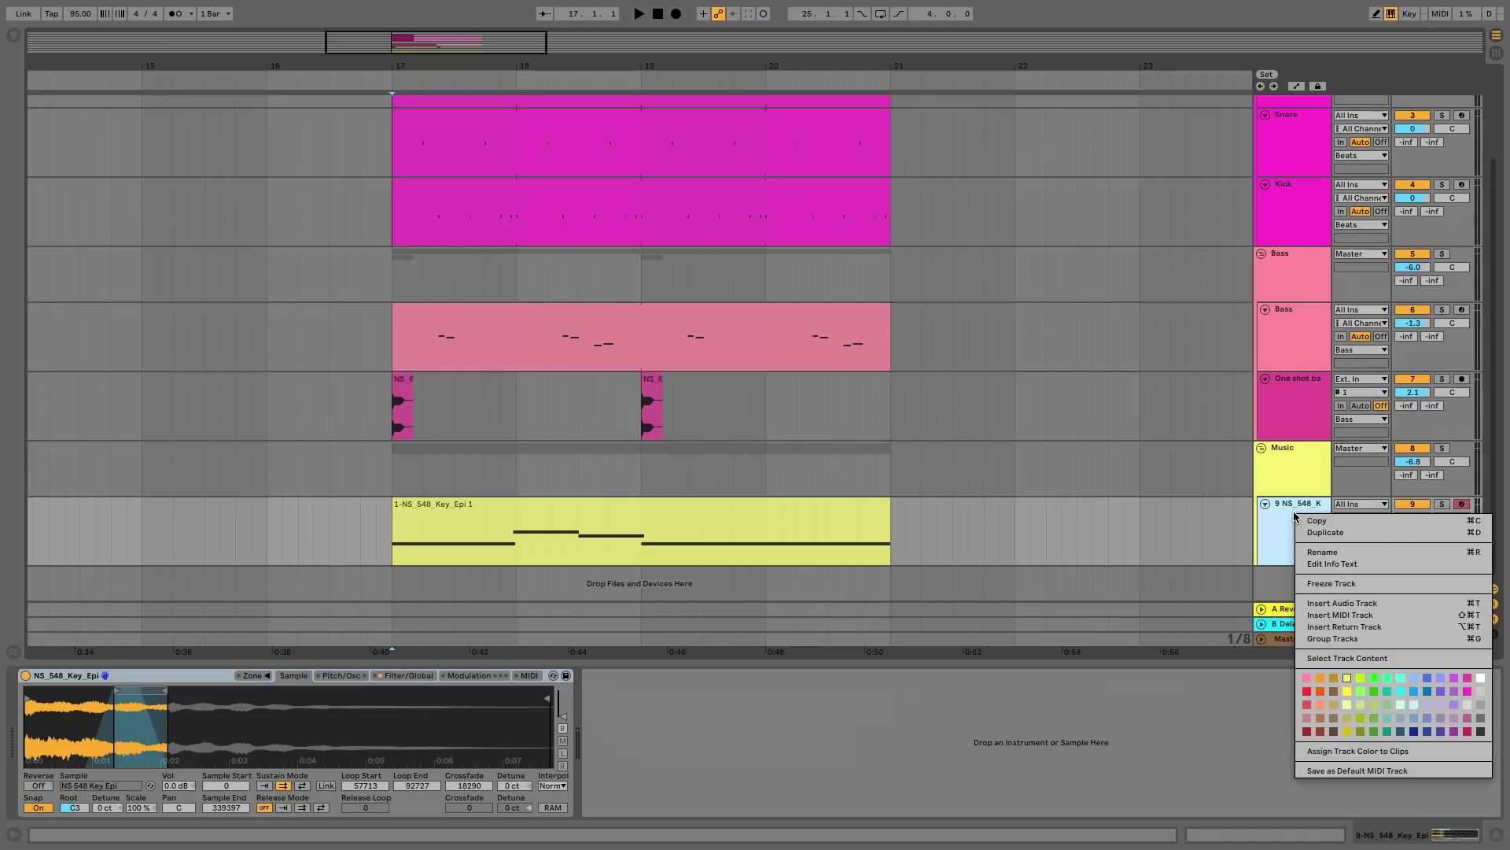
click(1312, 532)
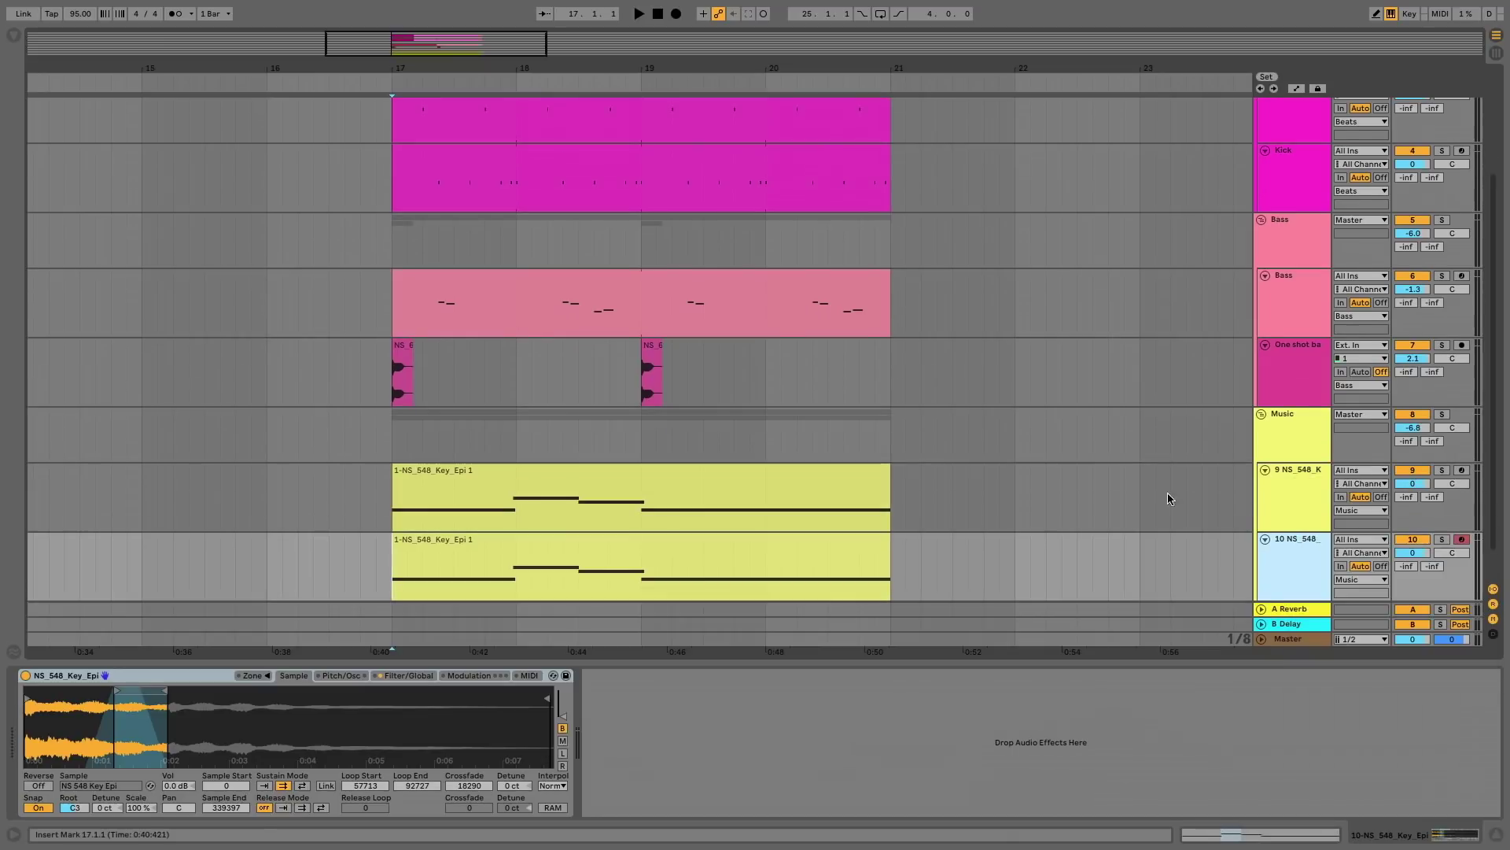
right_click(1282, 516)
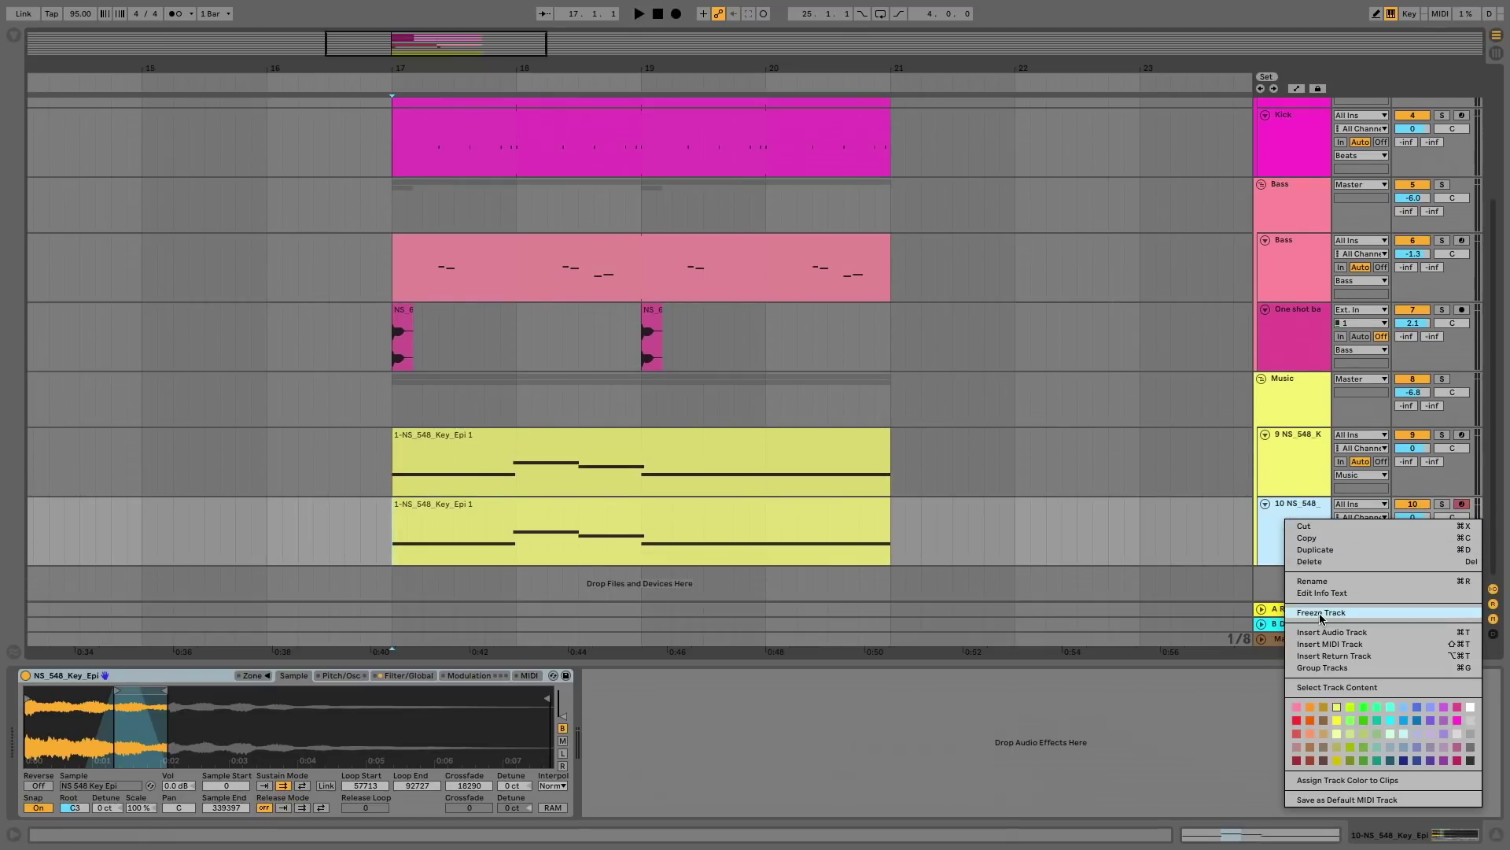
click(1322, 617)
right_click(1290, 515)
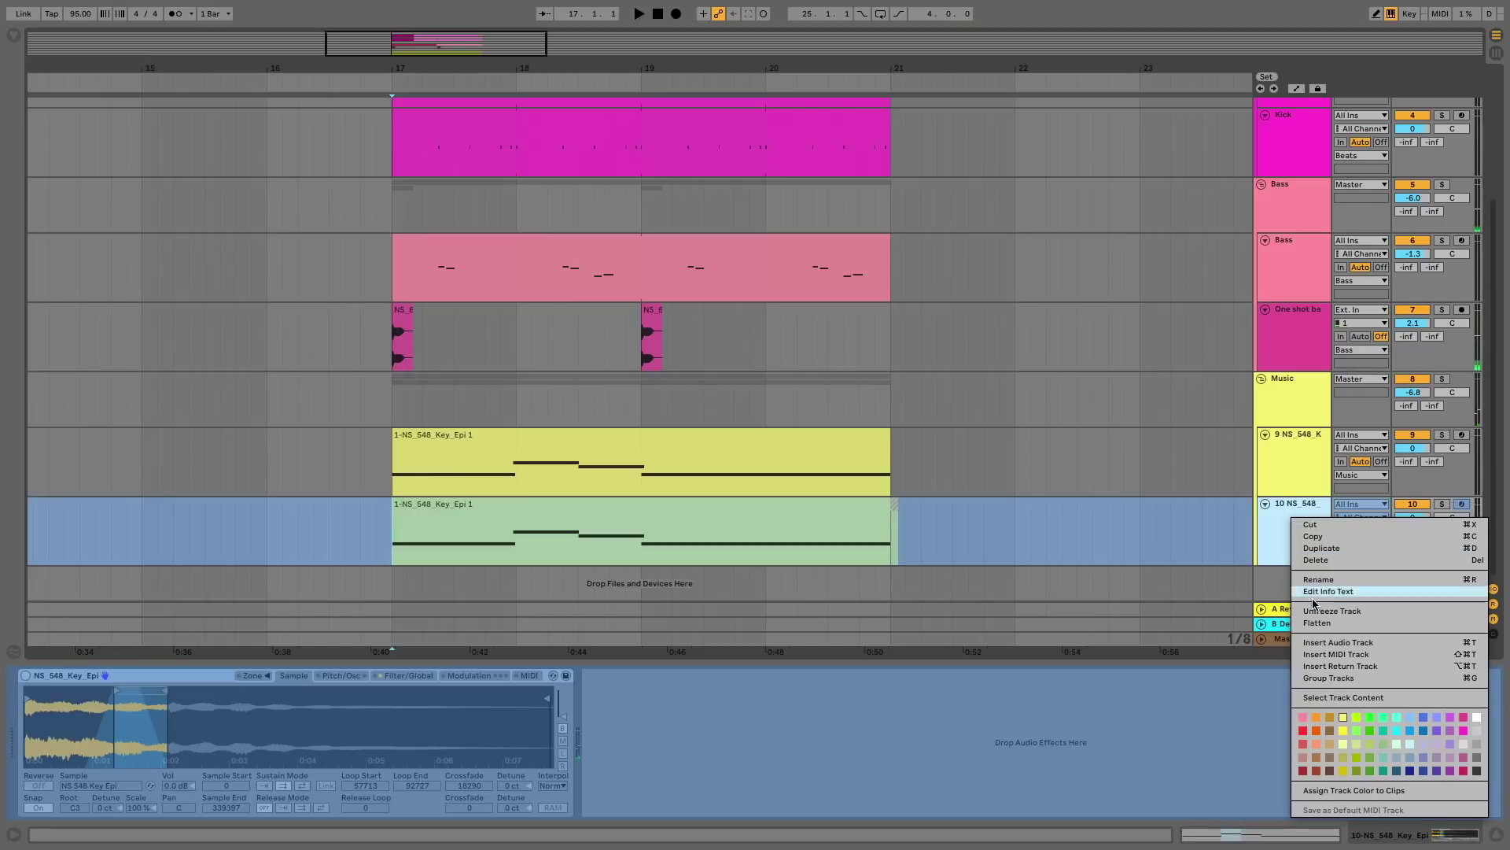
click(1315, 623)
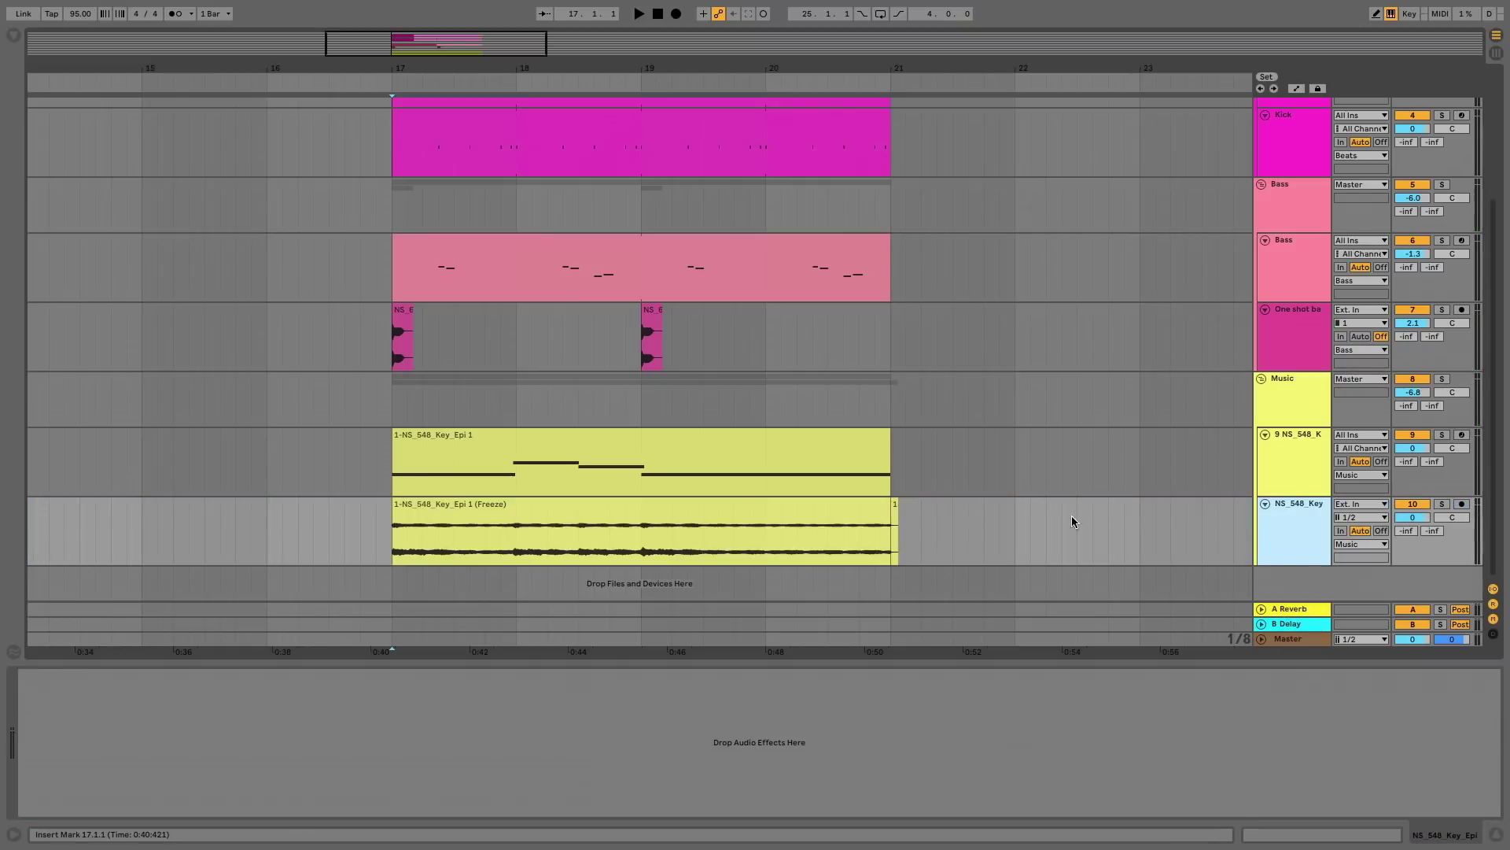
Convert the harmony of the frozen NS_548_Key_Epi audio clip to a new MIDI track and open the resulting clip's notes.
right_click(718, 503)
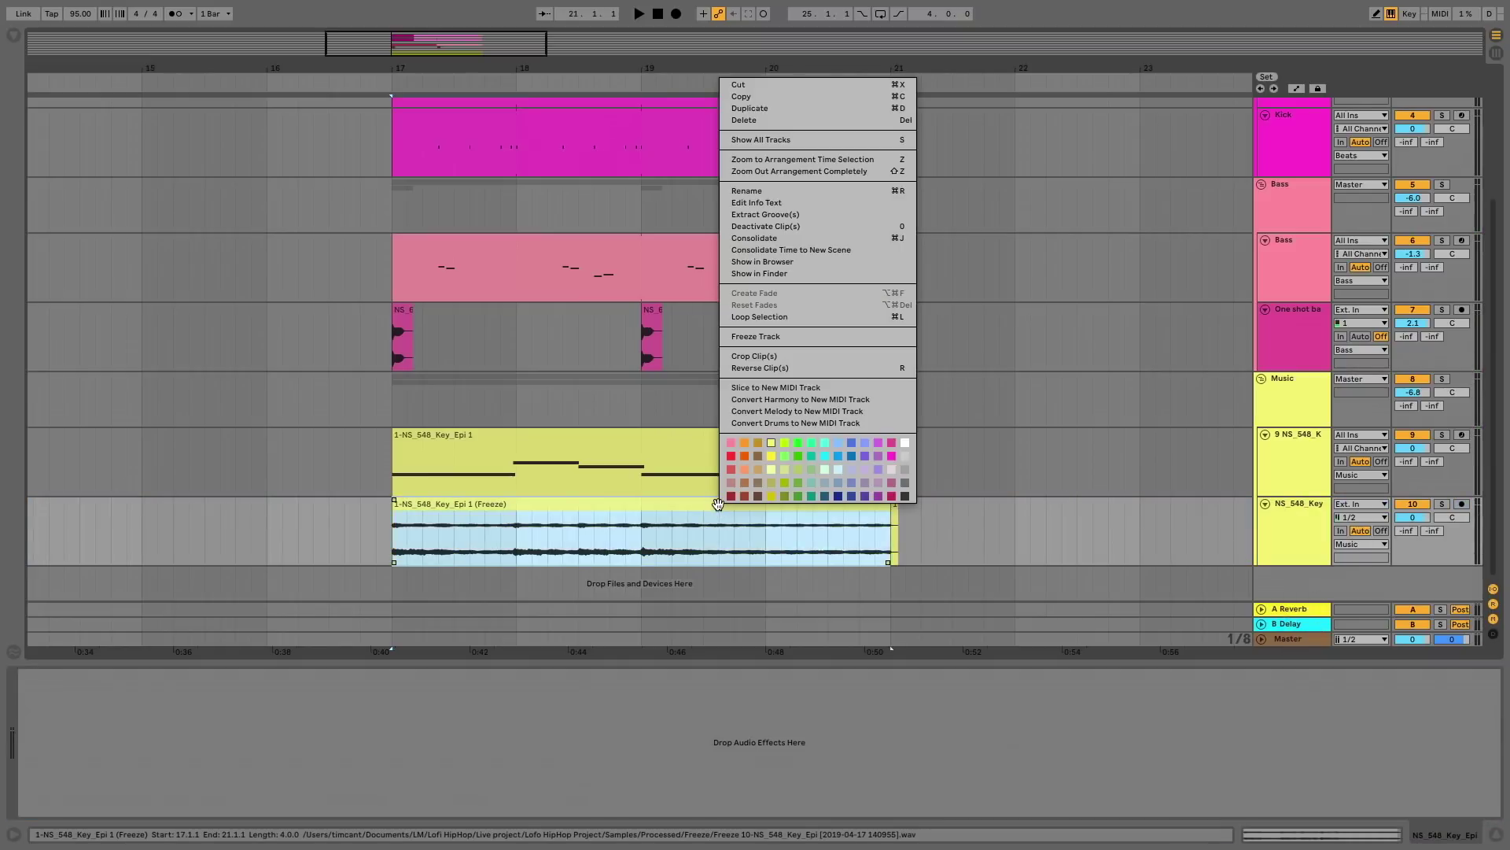
click(801, 400)
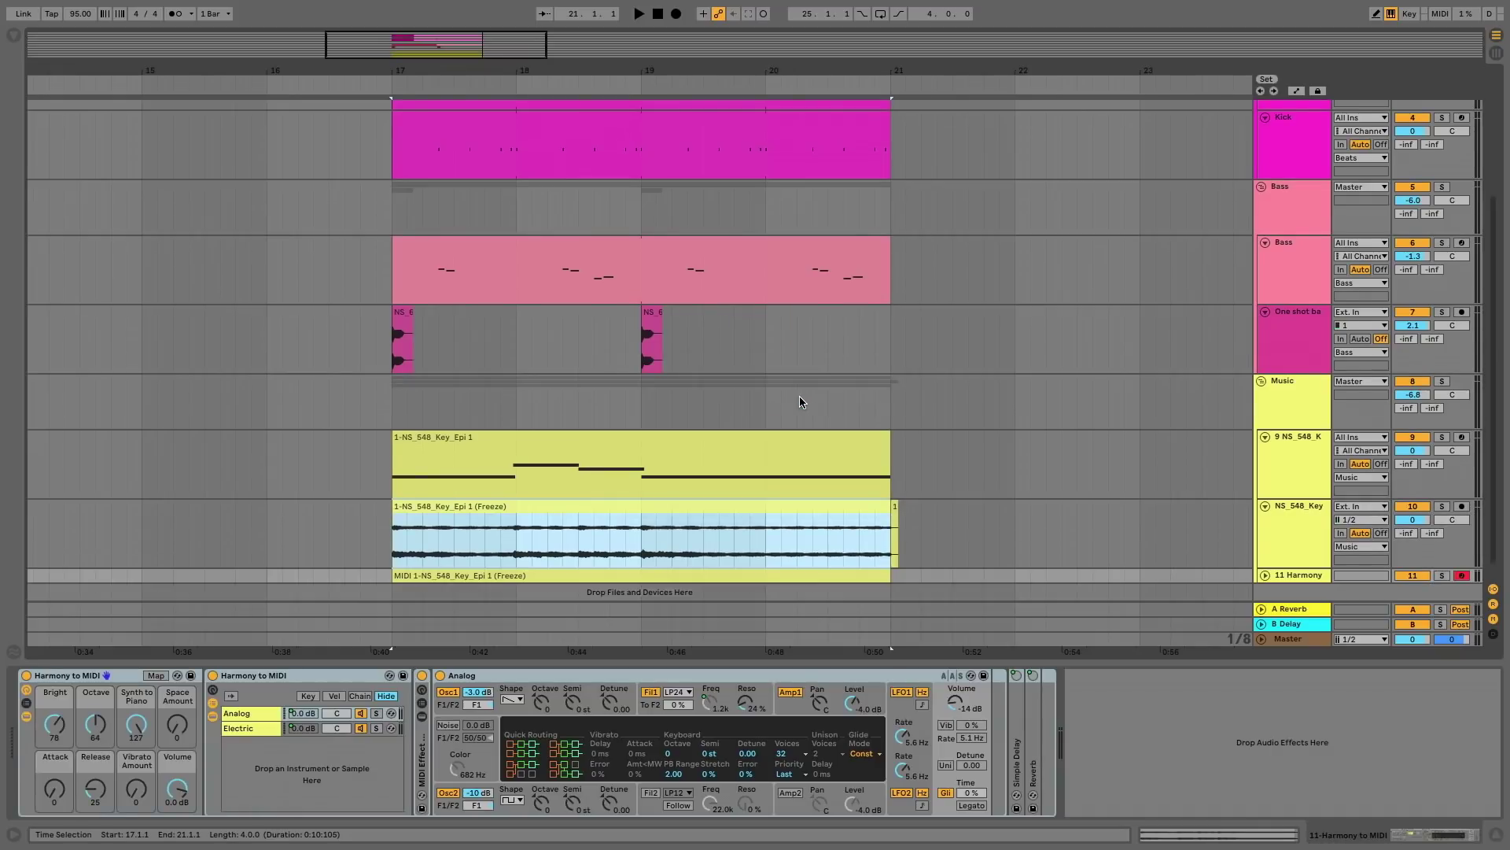
click(1265, 559)
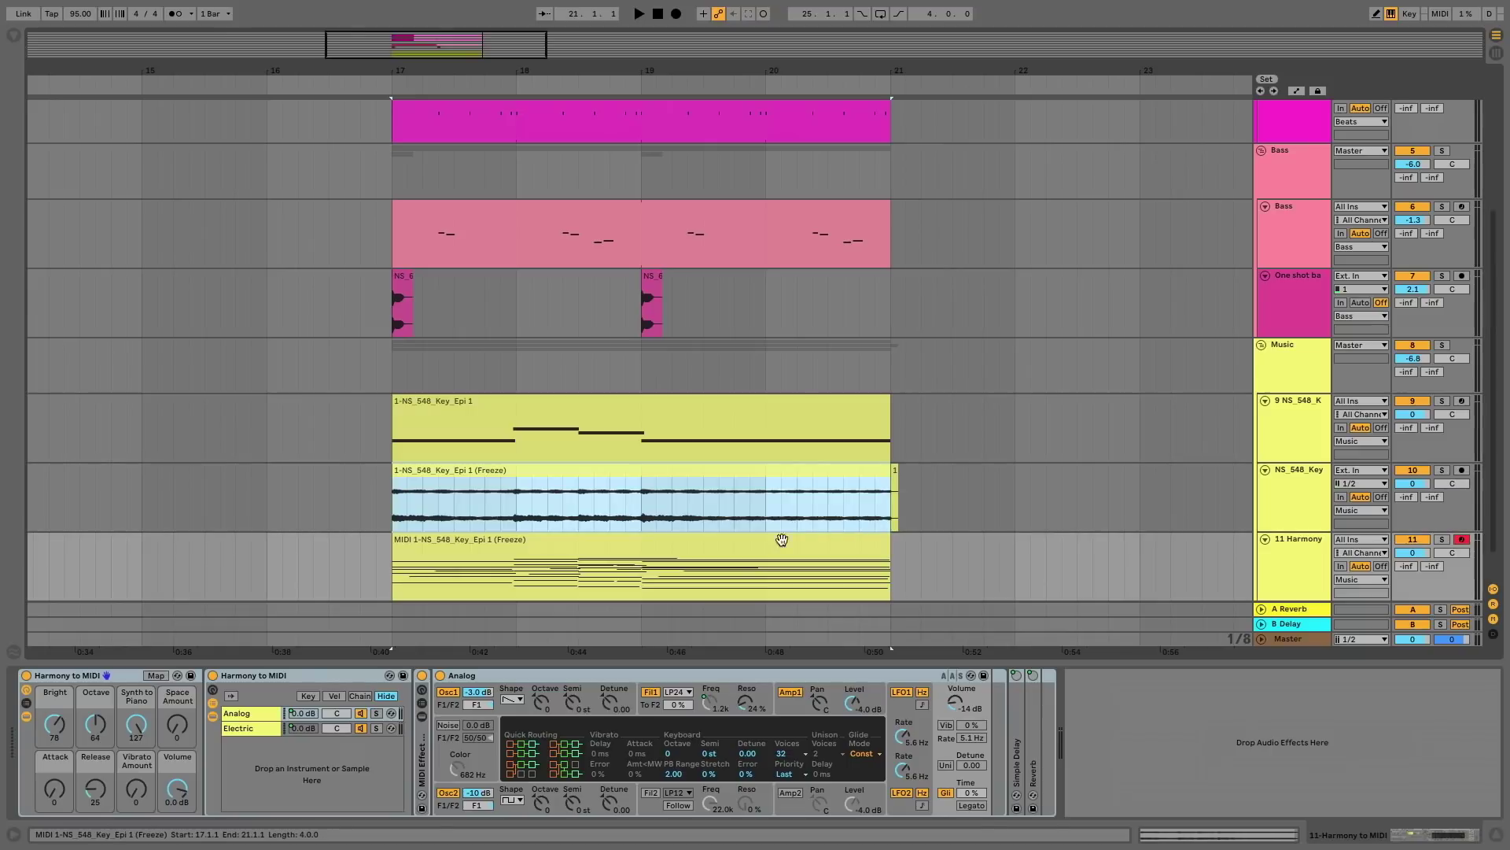
double_click(725, 543)
mouse_move(203, 653)
mouse_down()
mouse_move(235, 656)
mouse_move(206, 646)
mouse_up()
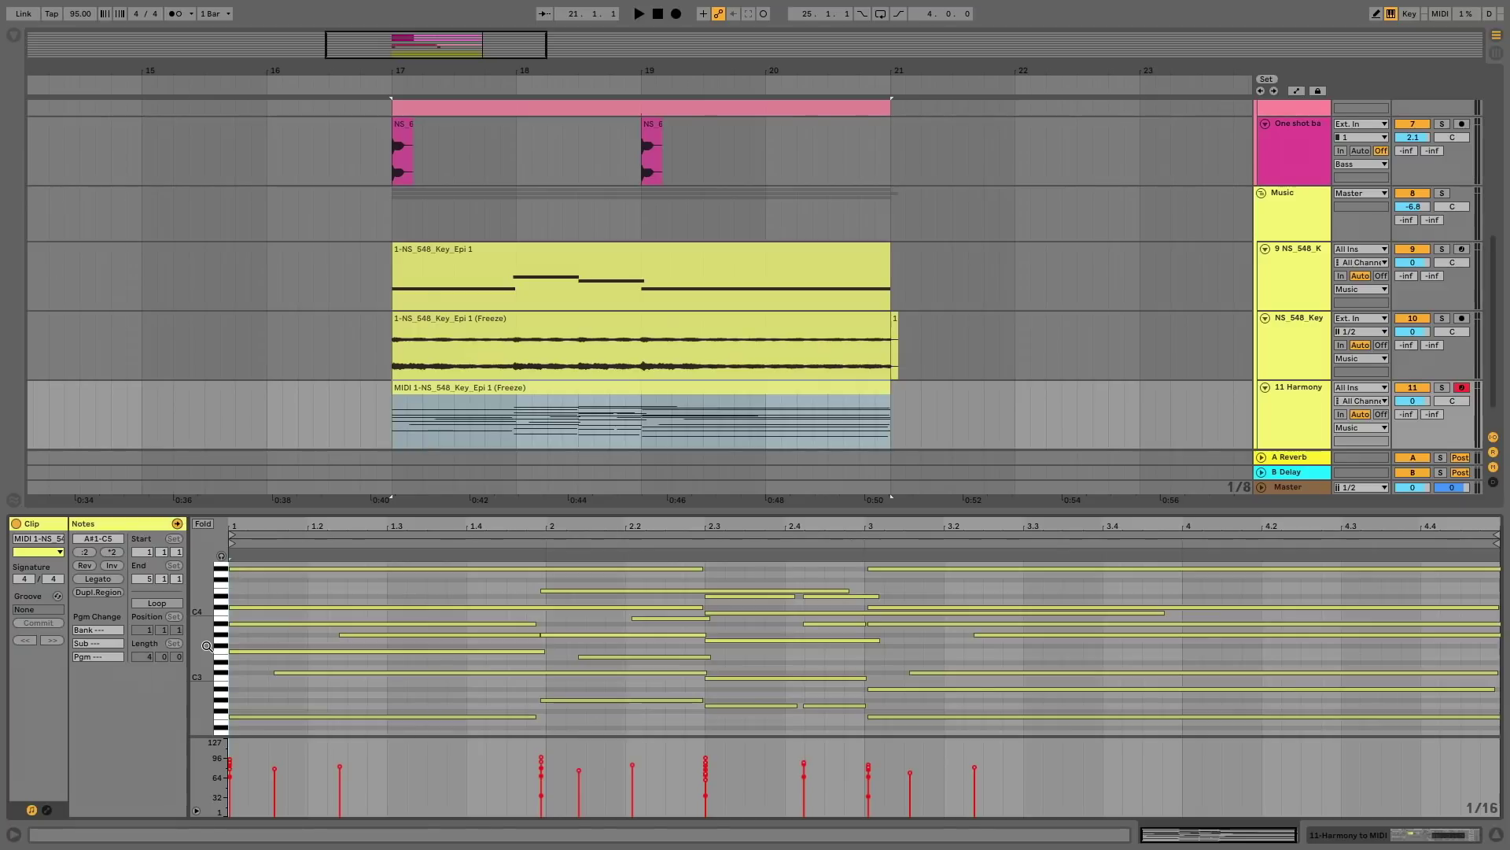
Replace the instrument on the Harmony to MIDI track with the default Electric piano.
click(14, 37)
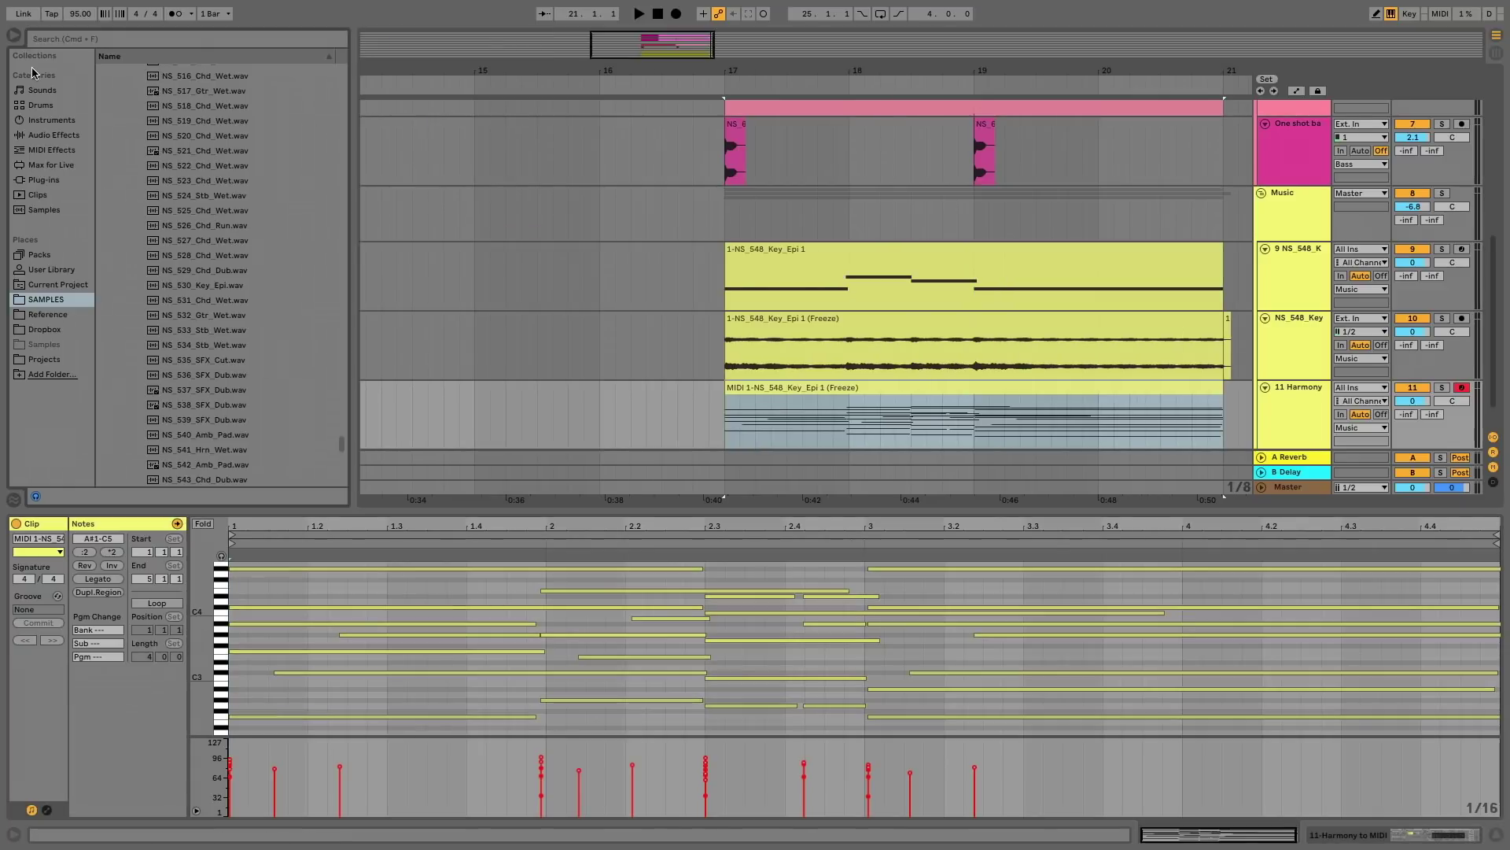
click(54, 121)
click(139, 117)
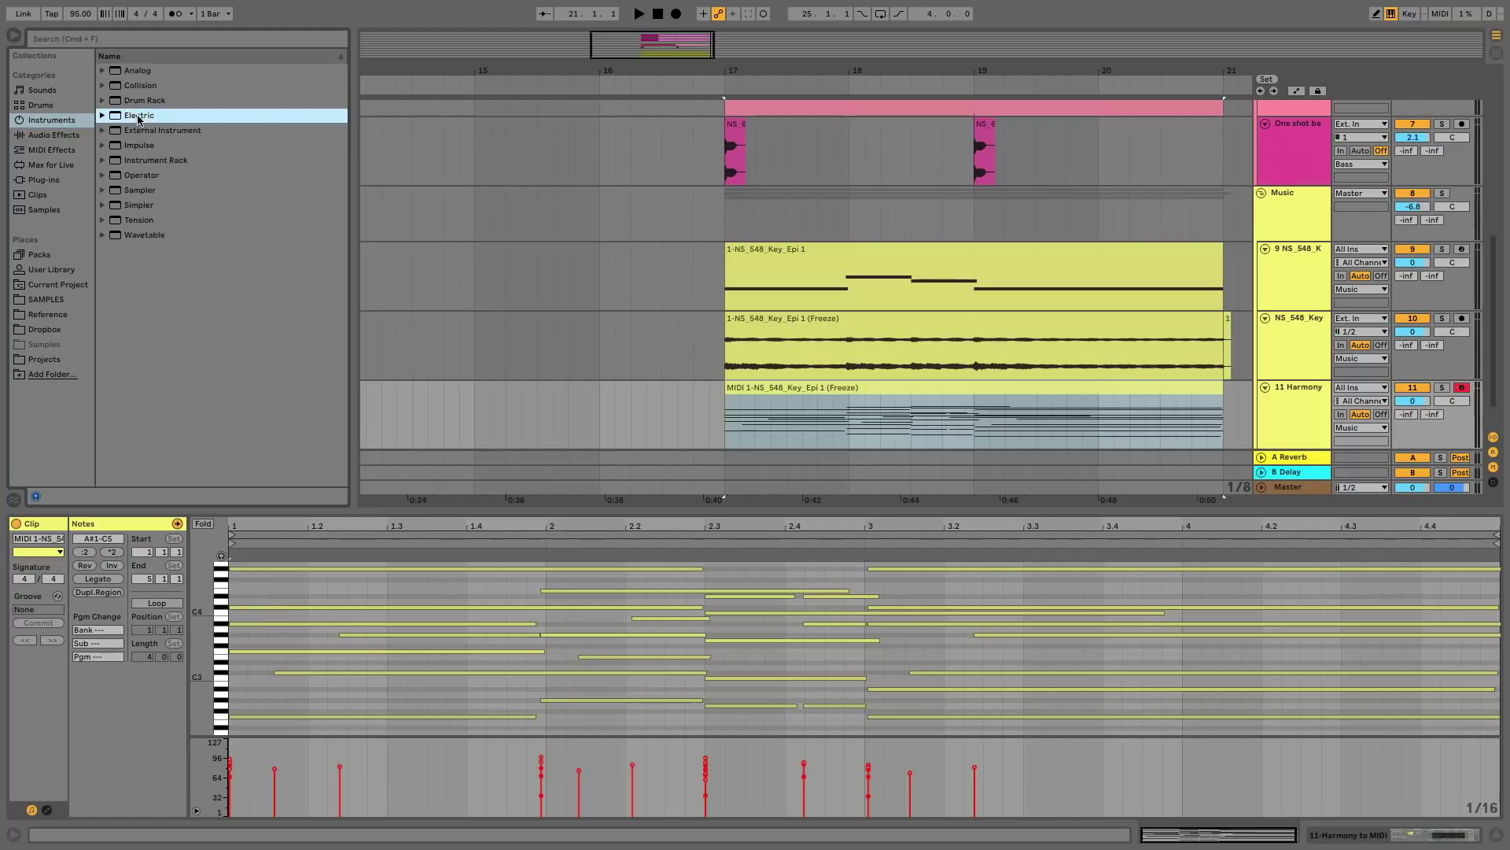
scroll(854, 414, down, 1)
drag(847, 407, 848, 404)
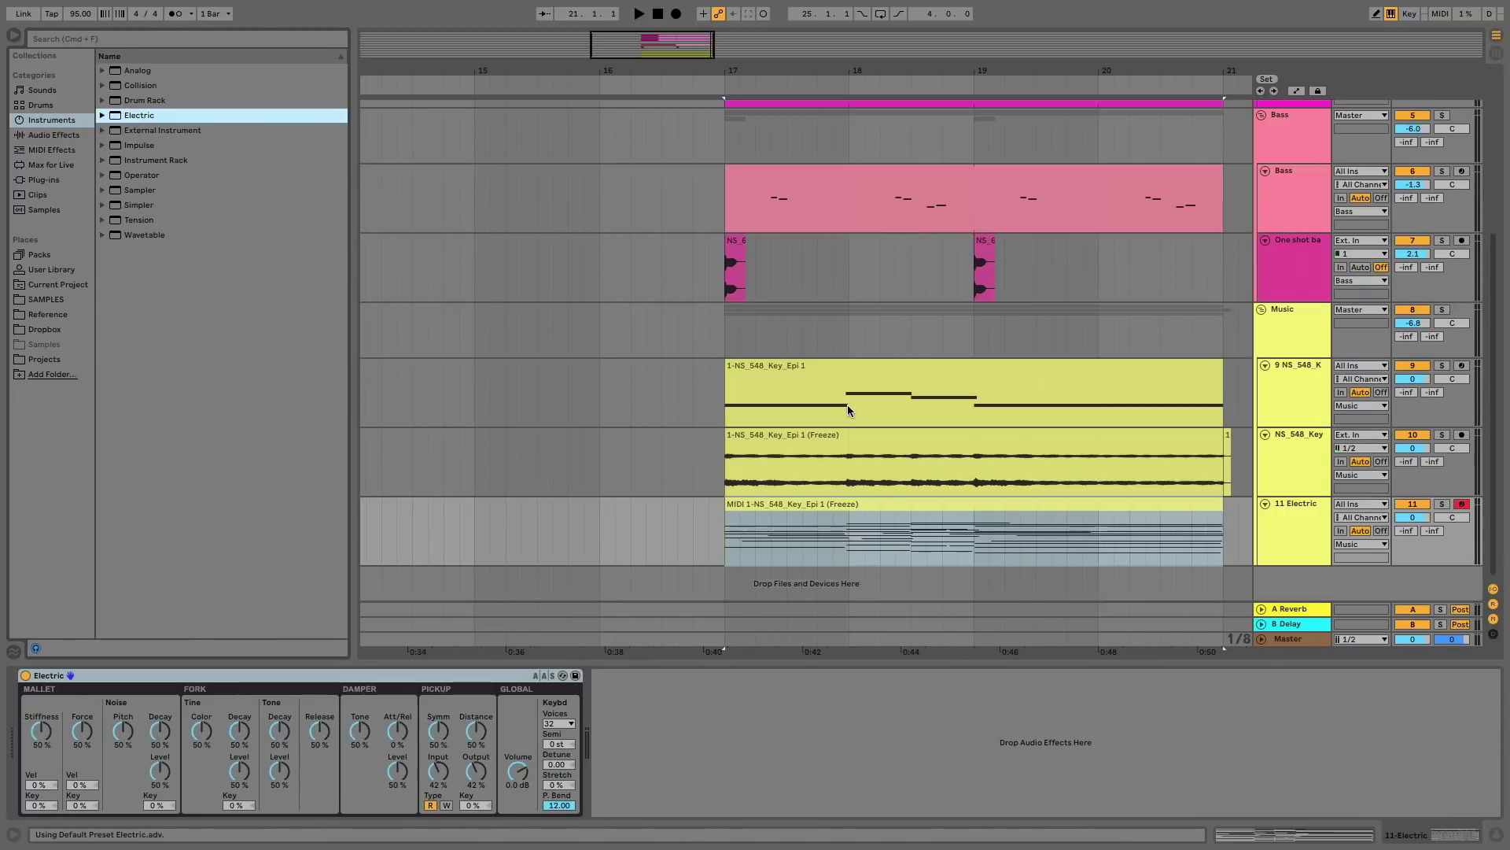
Solo the Electric track and play its converted chord clip.
click(1440, 506)
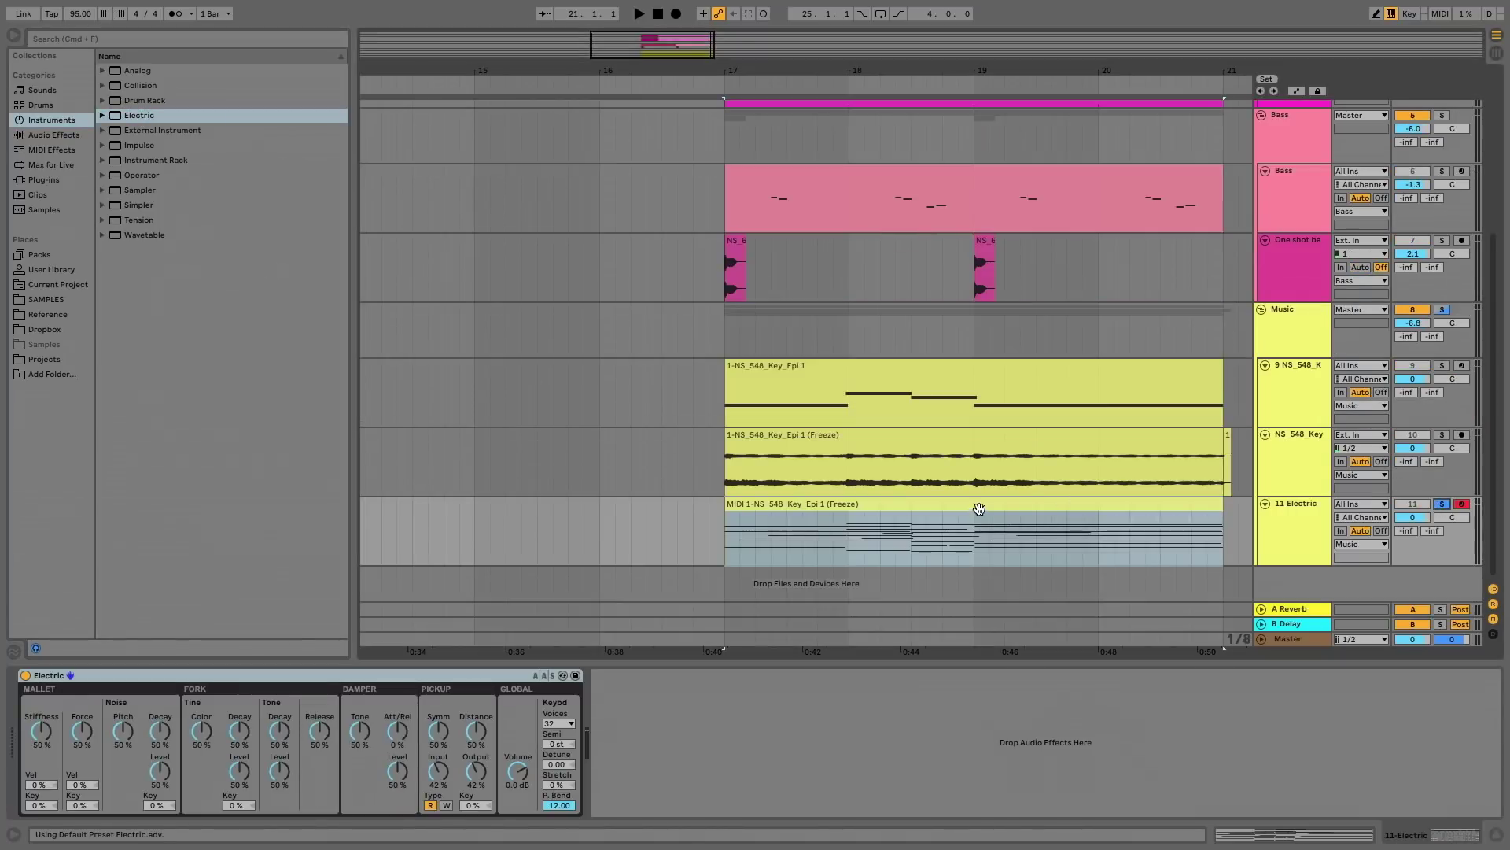
click(976, 508)
key(space)
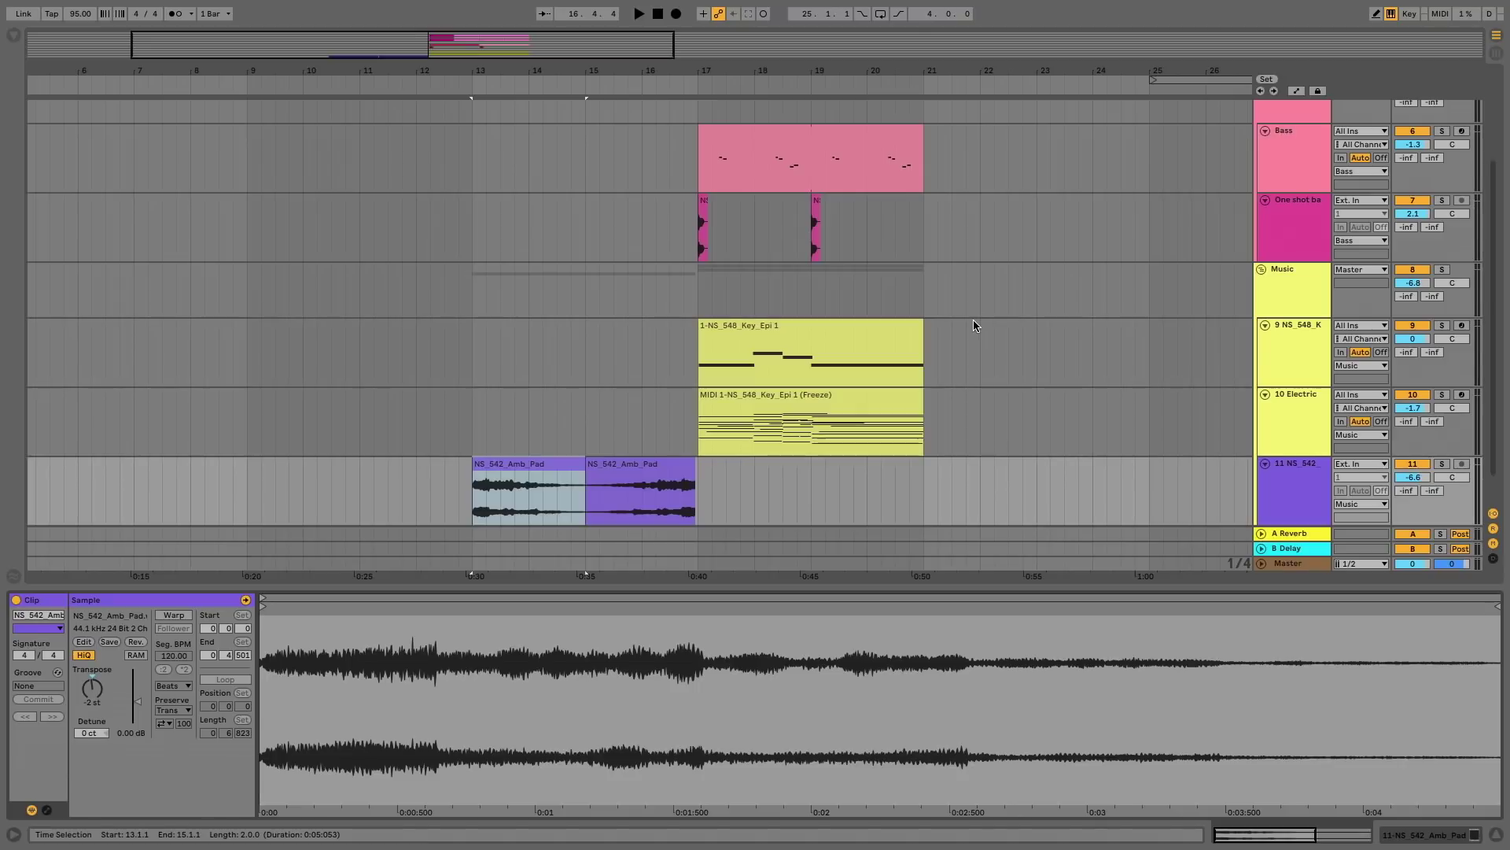
Enable the RC-20 effect on the NS_542_Amb_Pad track and open its plug-in window, playing the pad clips before and after.
key(space)
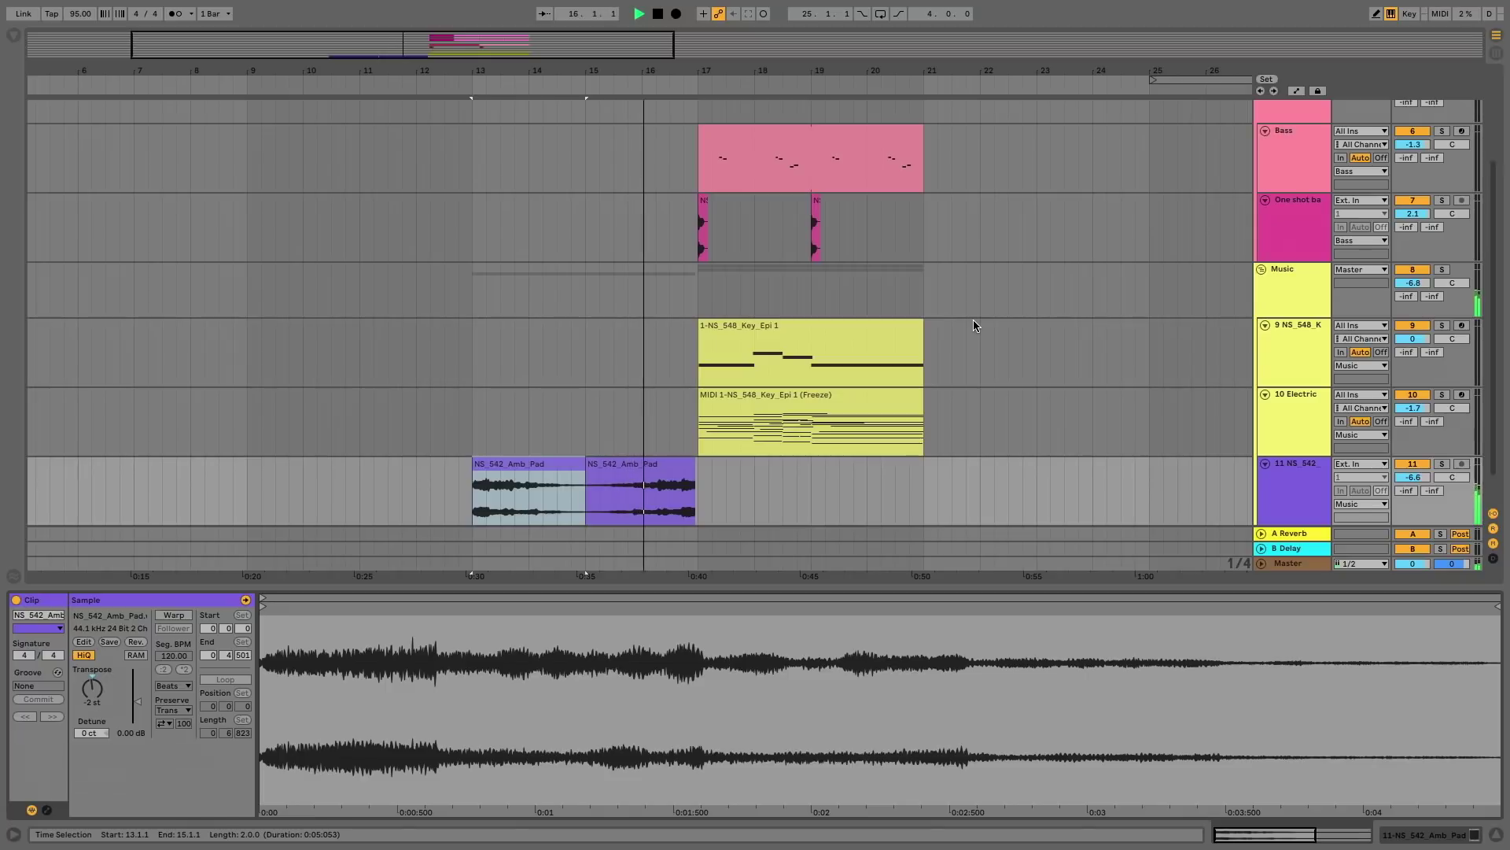
key(space)
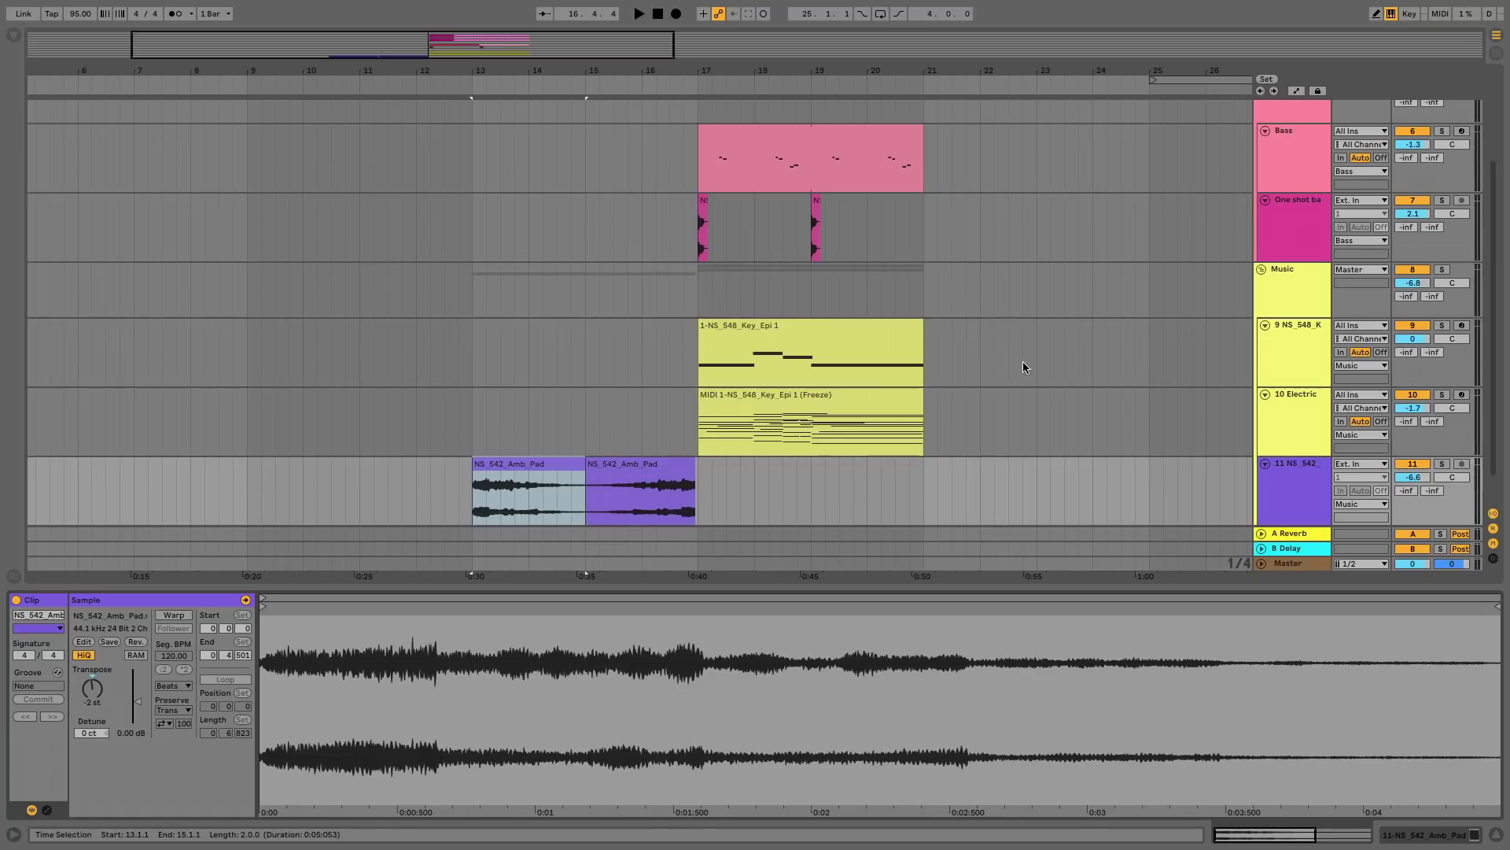
click(1294, 472)
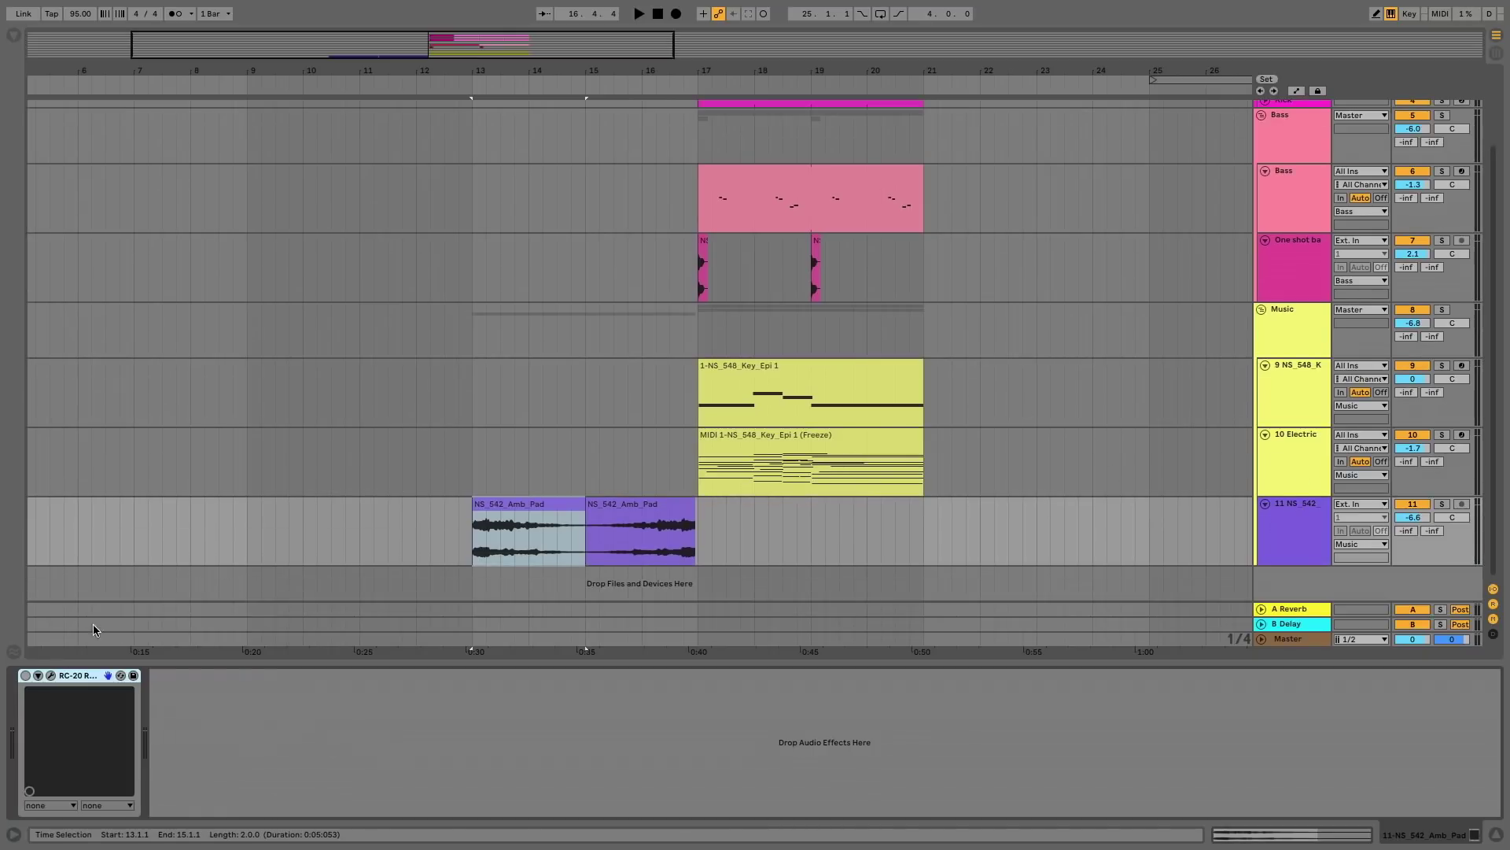
click(25, 675)
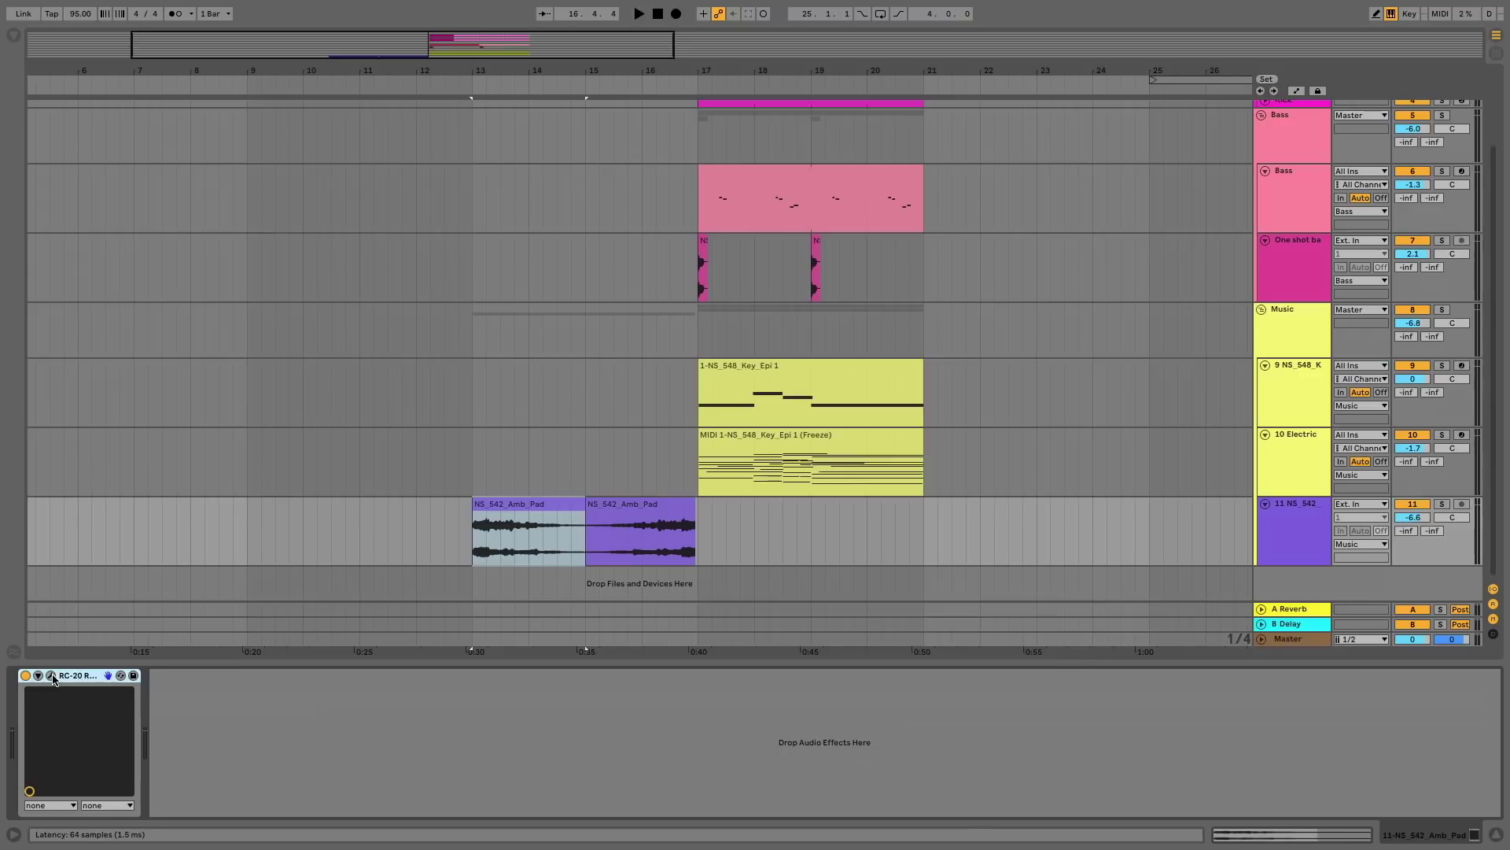
click(51, 675)
drag(843, 363, 845, 115)
key(space)
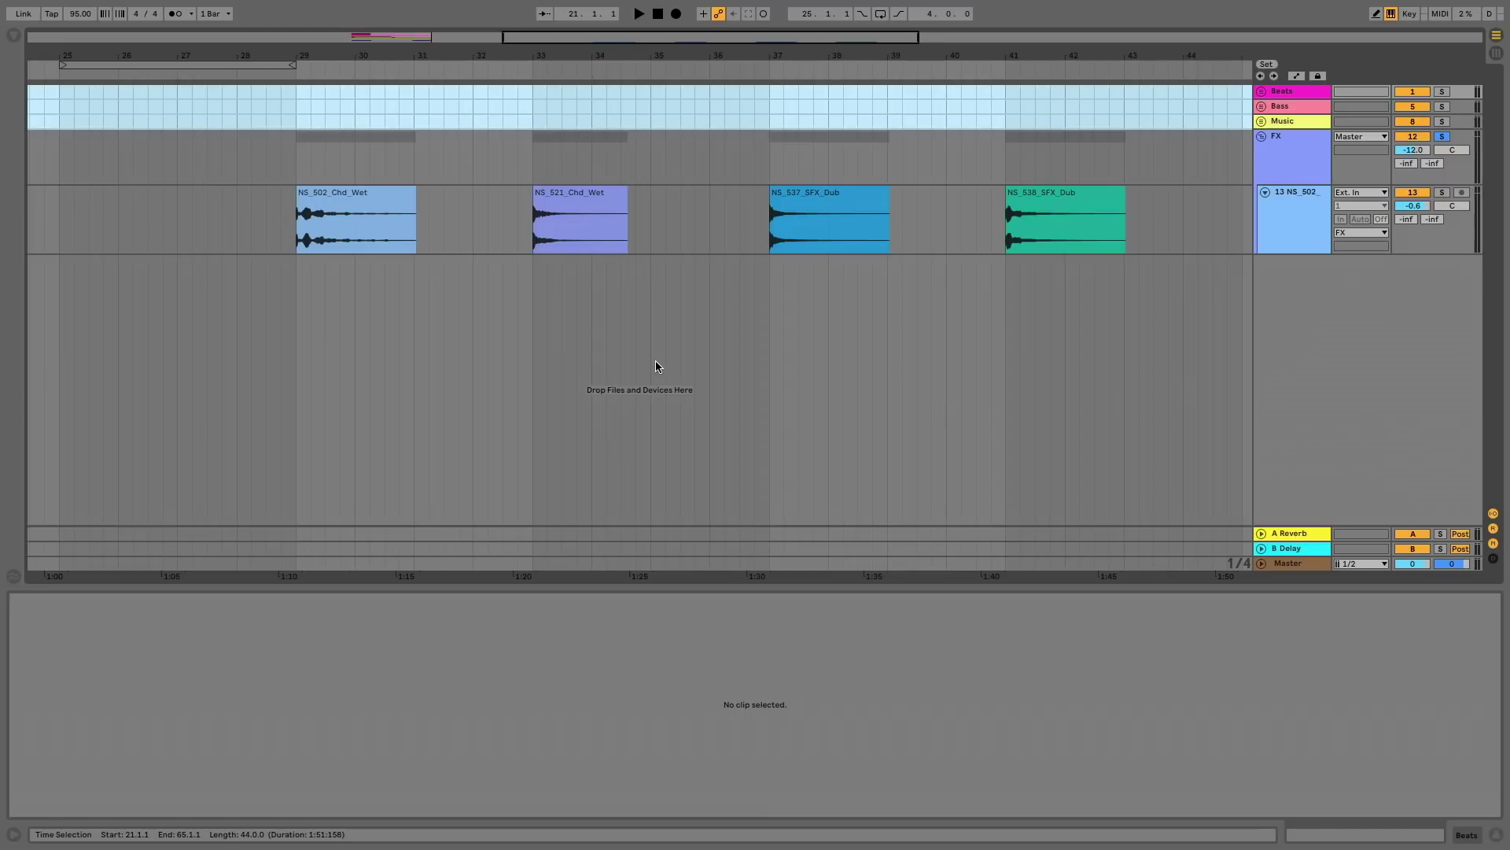
Audition the four FX clips in turn: NS_502_Chd_Wet, NS_521_Chd_Wet, NS_537_SFX_Dub and NS_538_SFX_Dub.
click(370, 192)
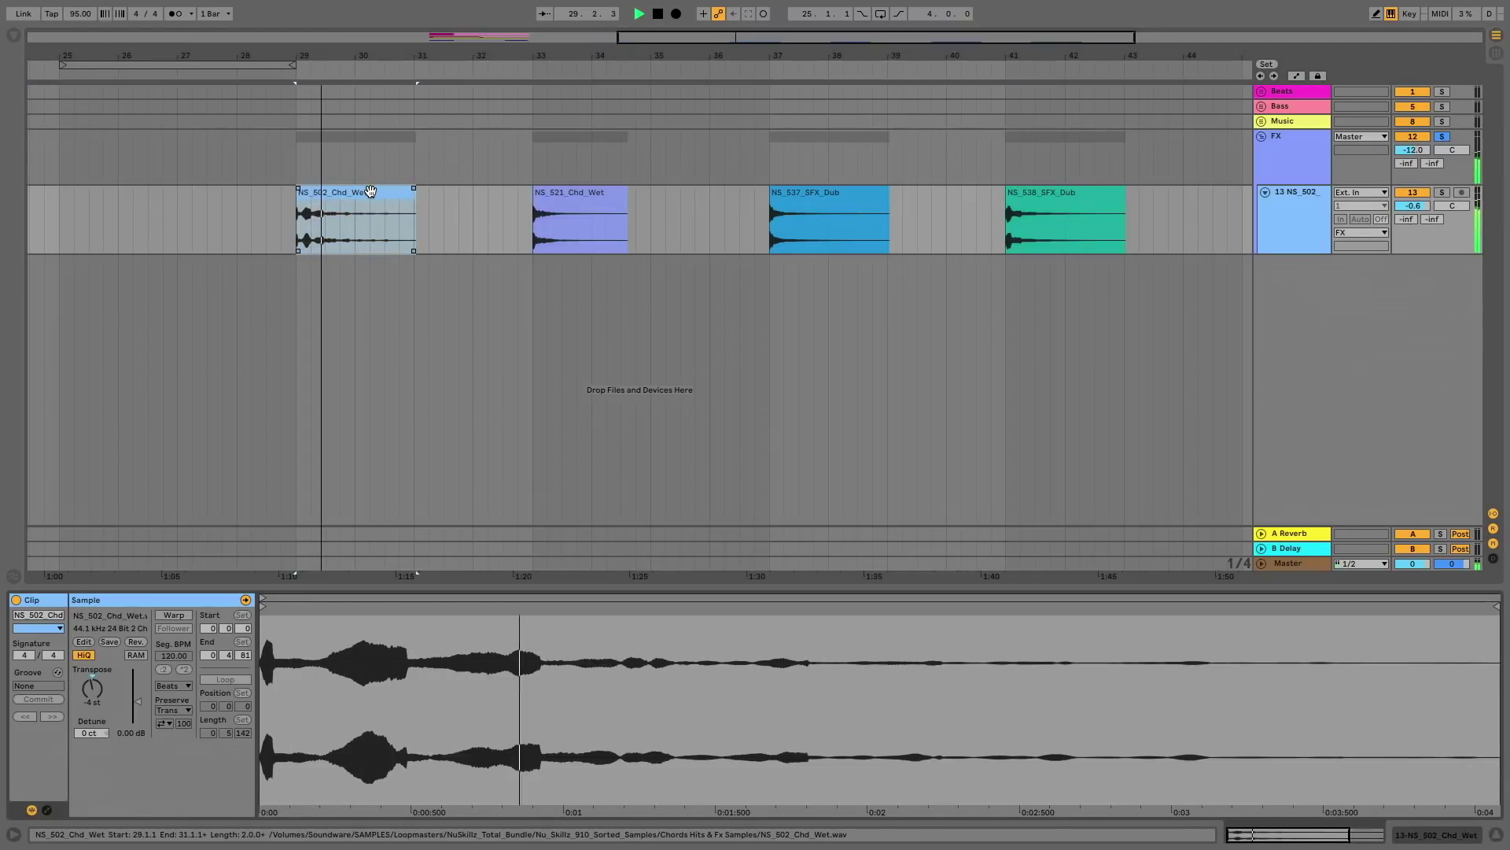
key(space)
click(571, 196)
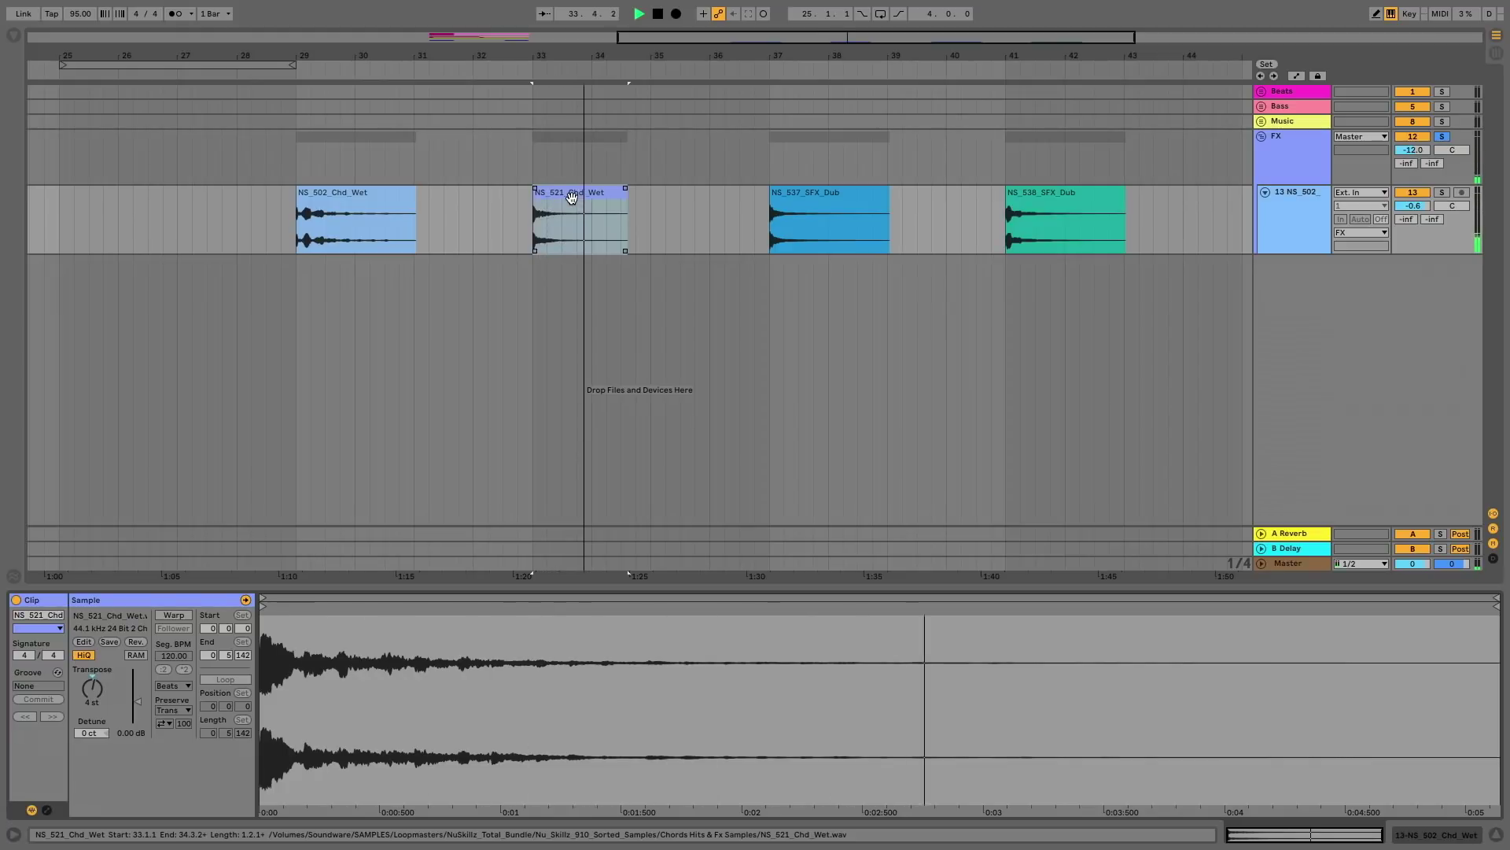
click(809, 193)
key(space)
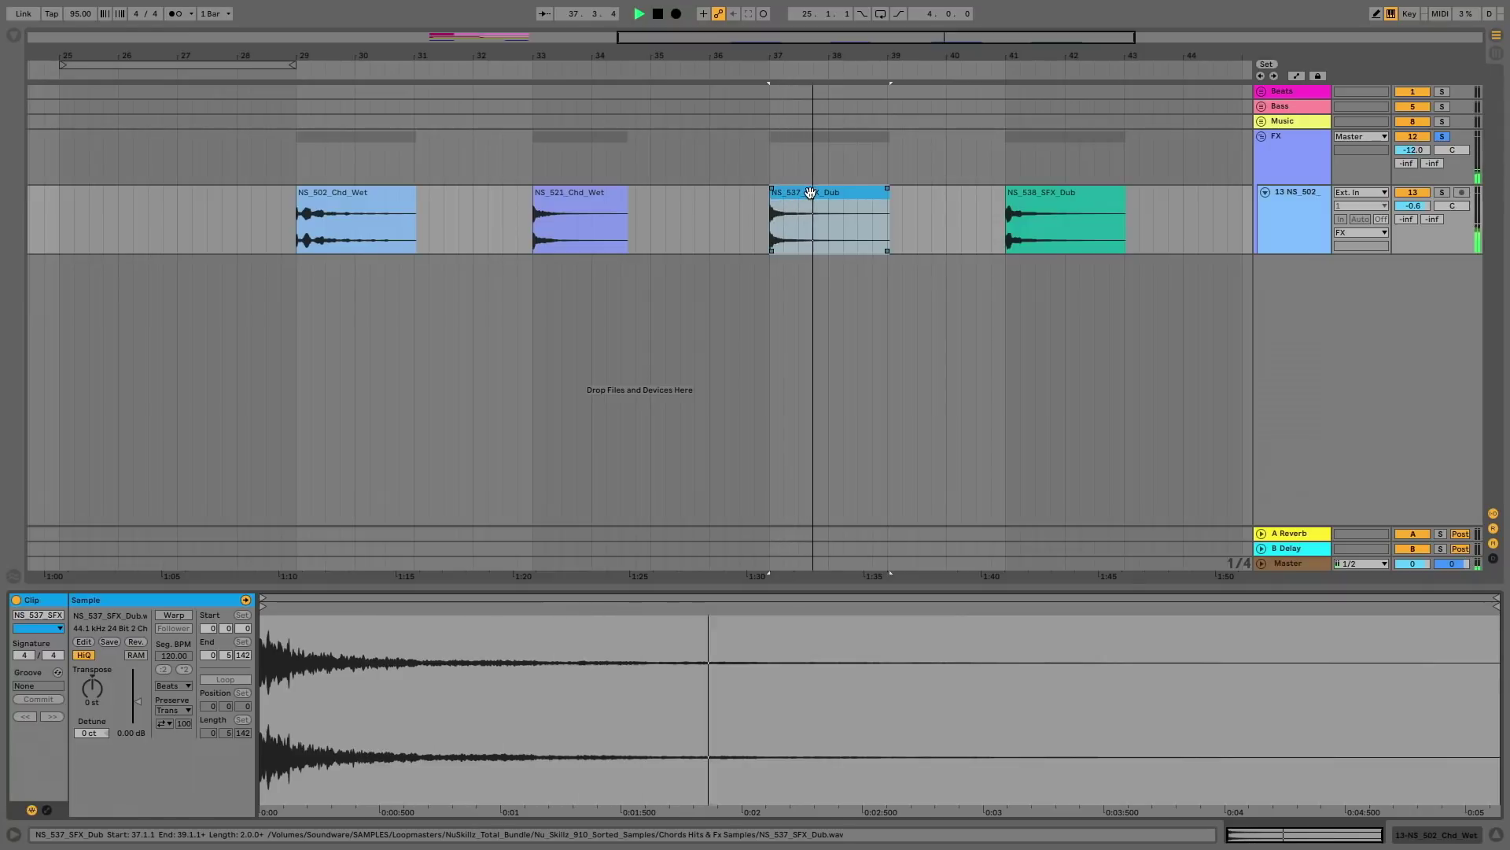
click(1043, 196)
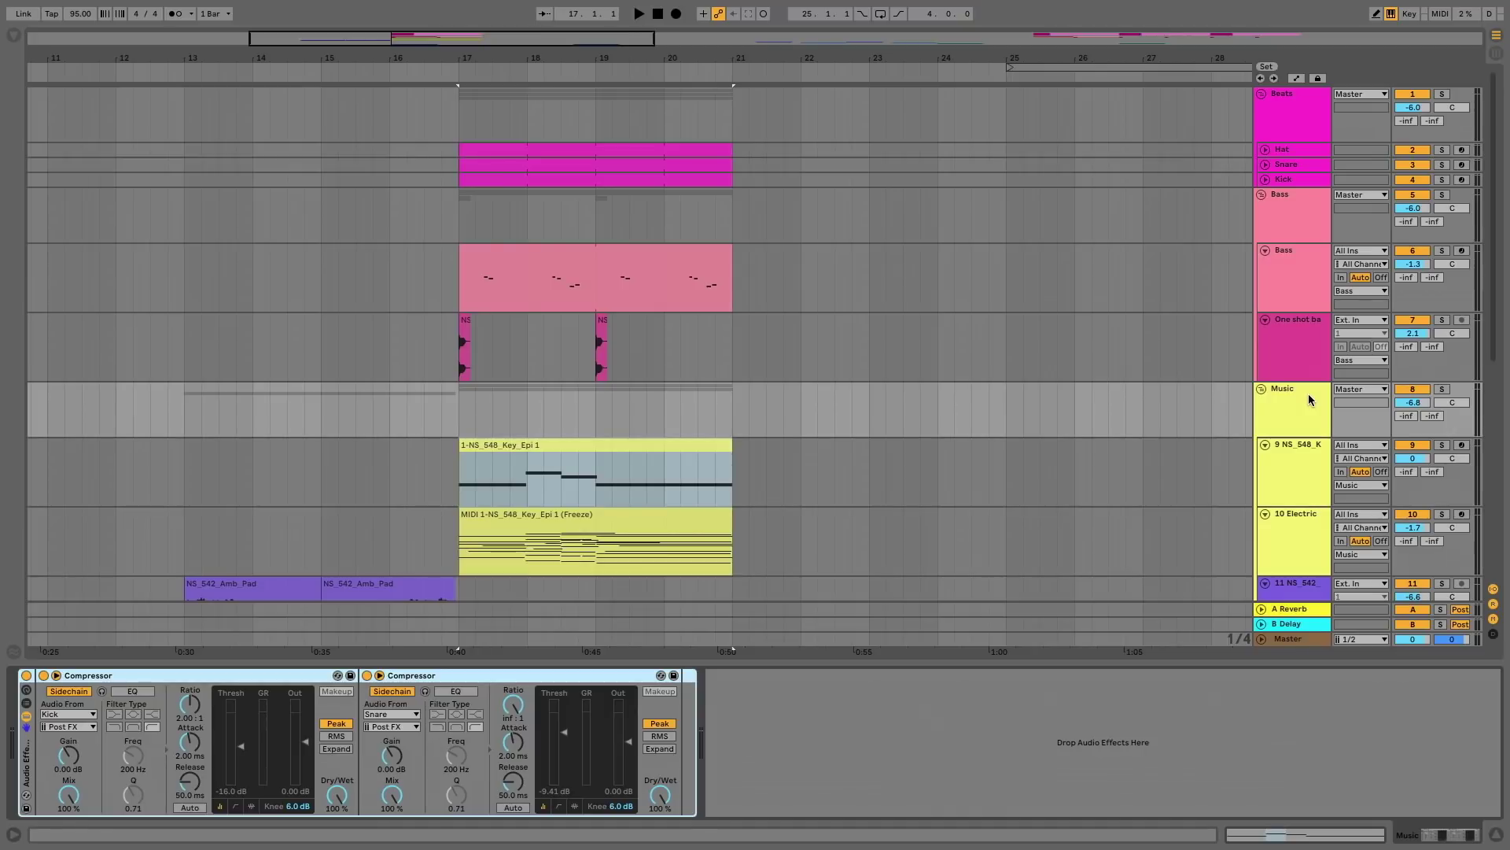
Play the loop through the Music group's sidechain compressors, and play the full arrangement from the start with the Ozone Maximizer on the master.
key(space)
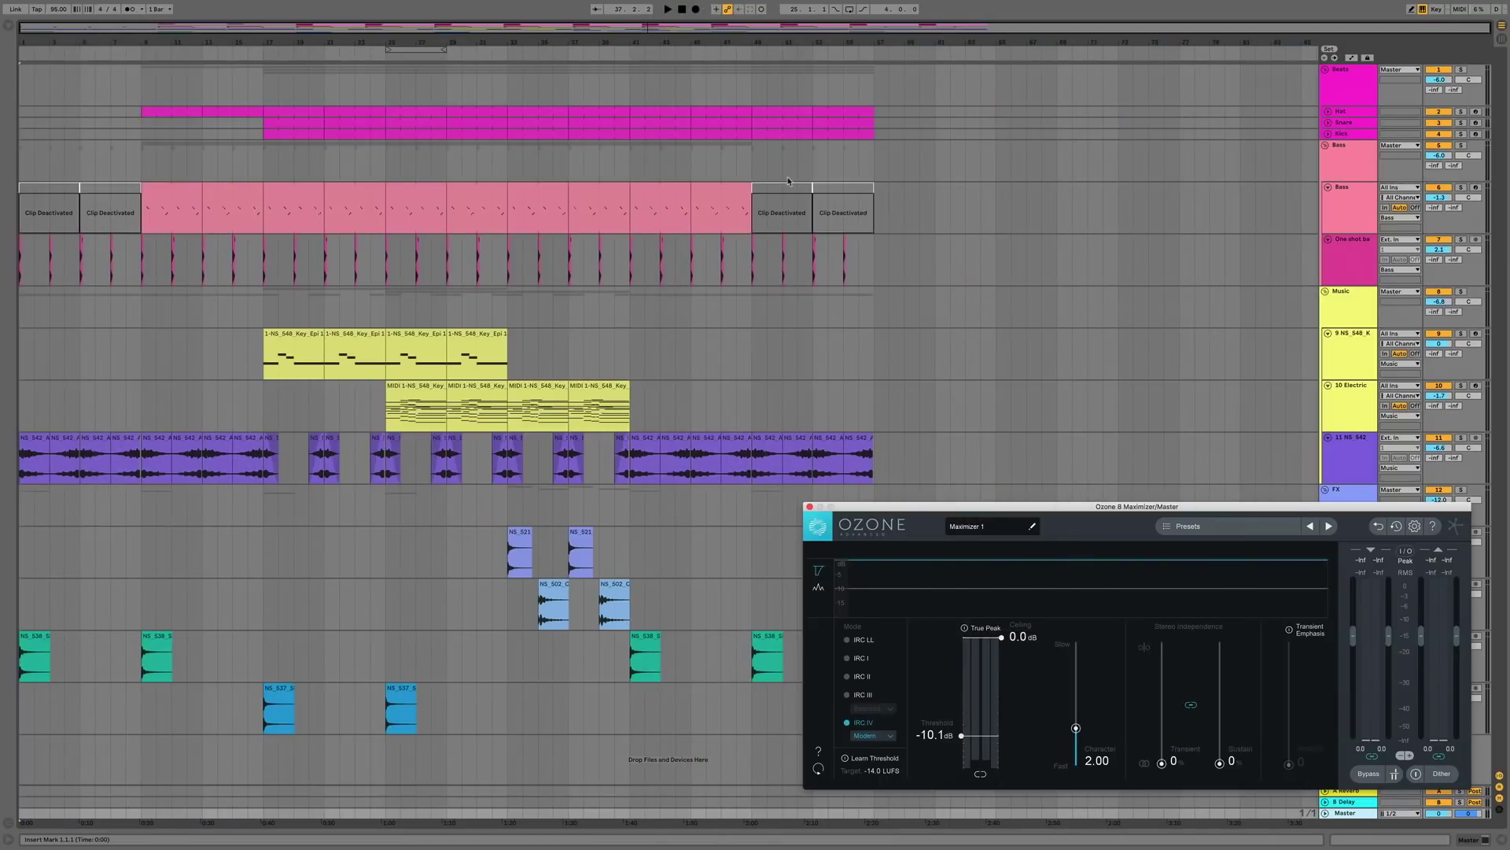
key(space)
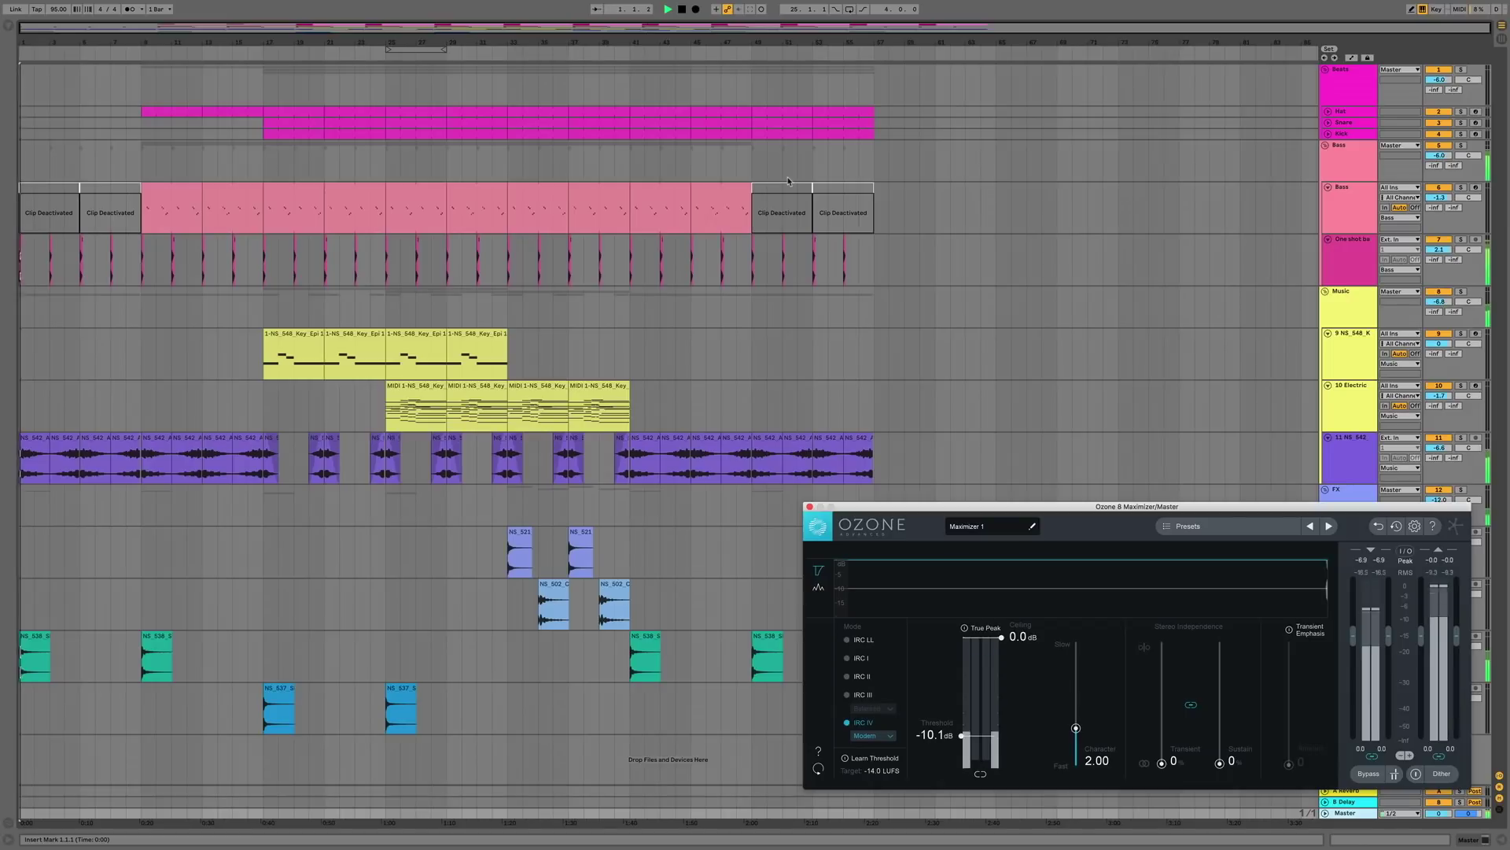